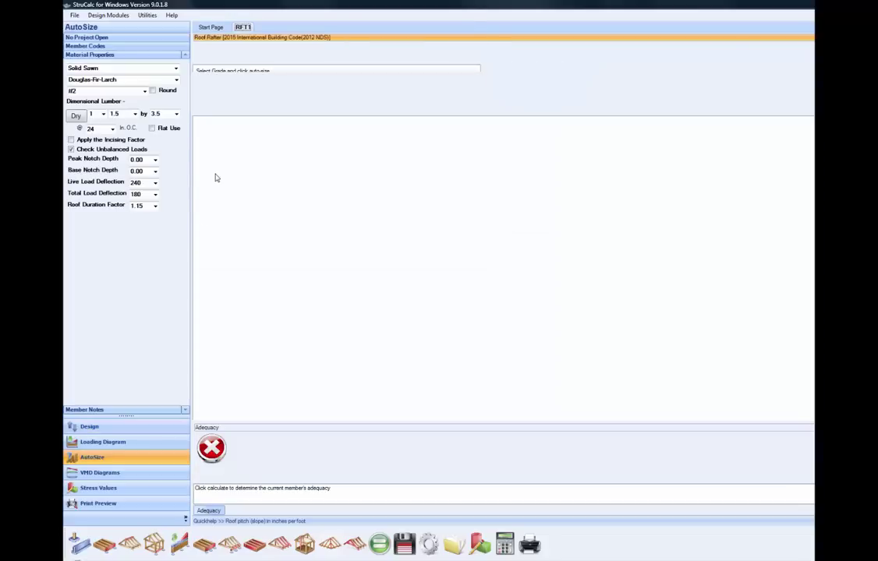
Step: Auto-size the RFT1 roof rafter in #2 Douglas-Fir-Larch, choose the 1.5 by 11.25 size at 24 in. O.C., and save it
click(200, 159)
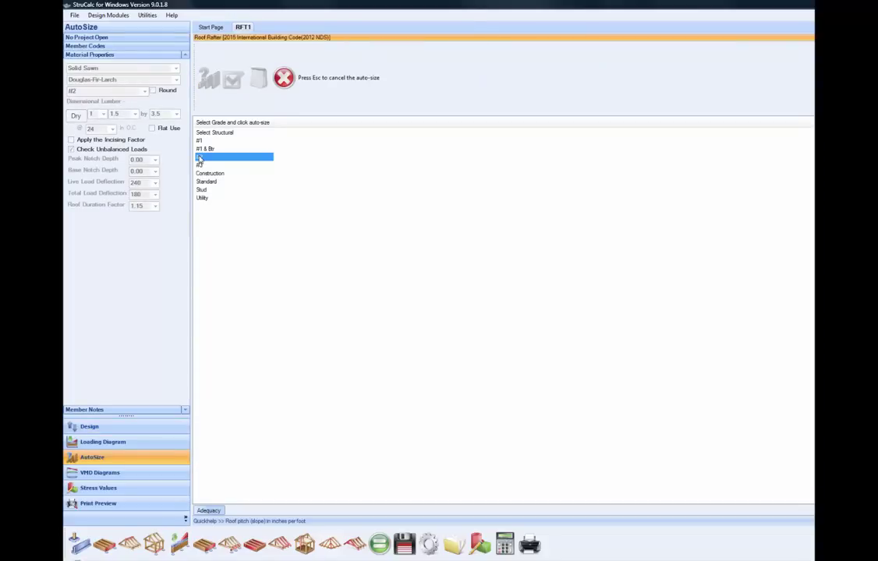
double_click(201, 165)
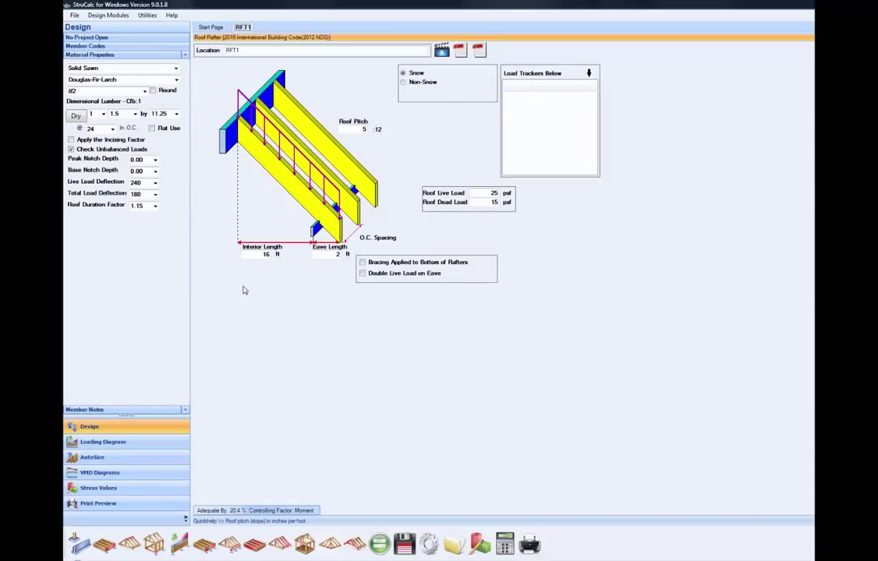
click(404, 544)
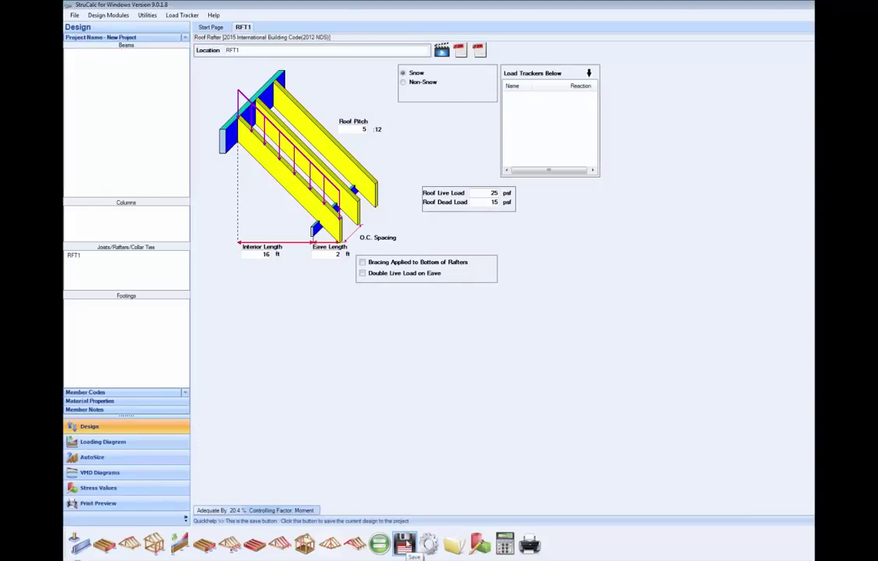
Step: Rename the rafter as RFT2, set its interior length to 10 ft, recalculate and save it to the project
click(233, 49)
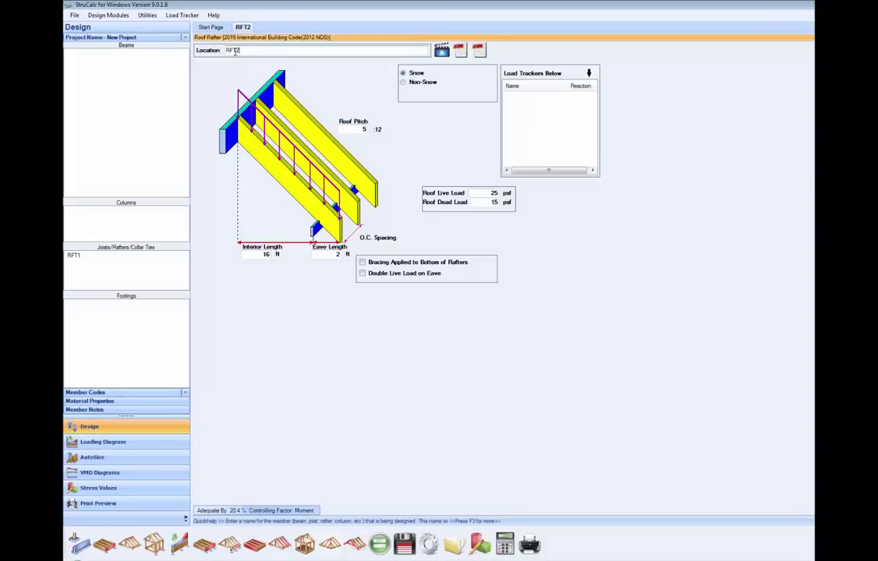
click(153, 400)
click(266, 254)
text(10)
click(332, 255)
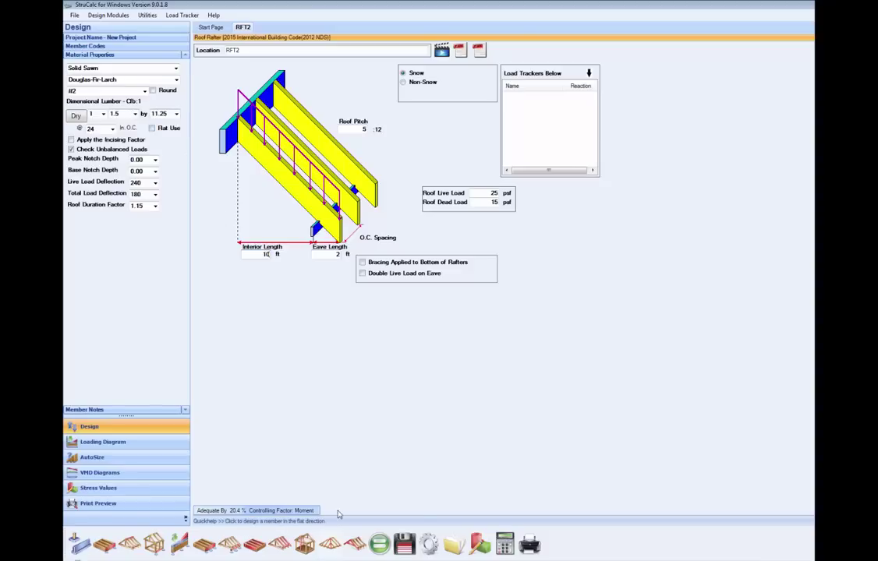
click(378, 545)
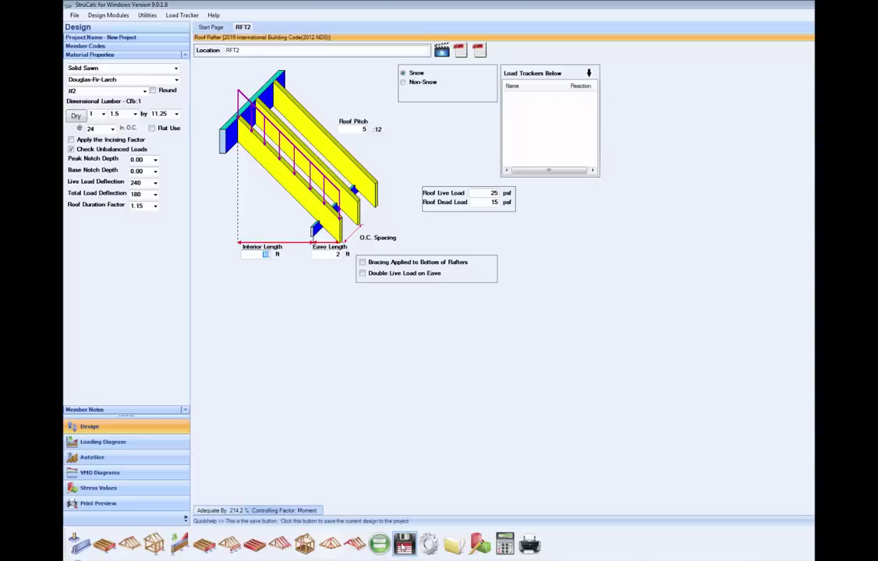
click(404, 545)
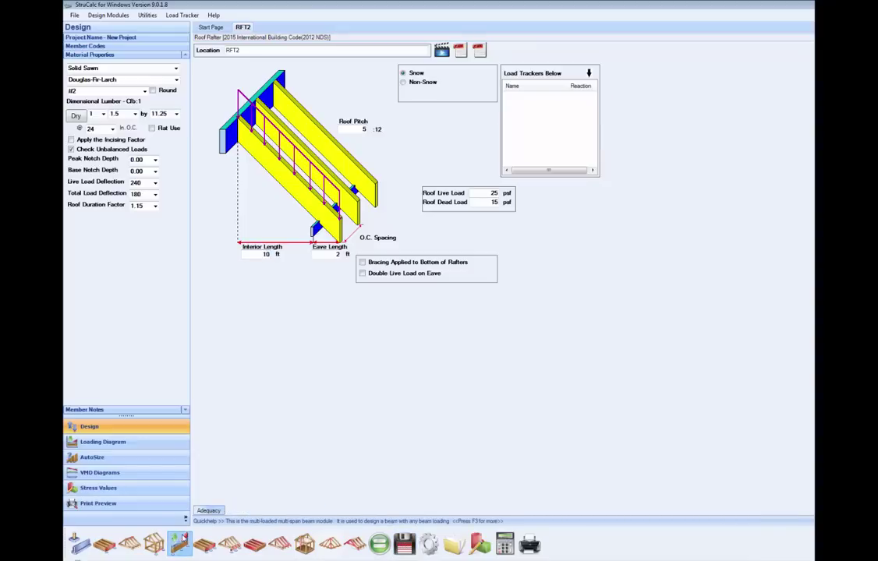
Step: Create a multi-loaded multi-span beam with location RFB1 and a center span length of 18 ft
click(180, 543)
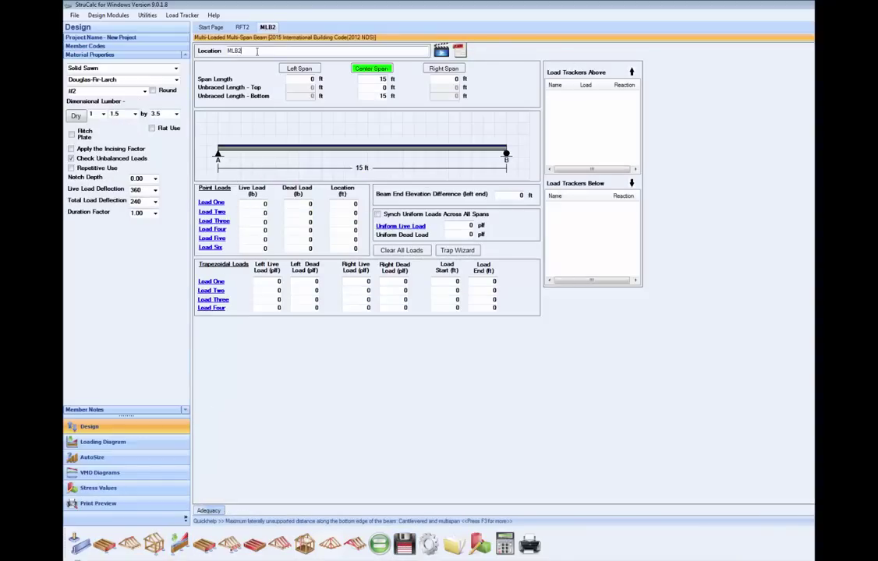
text(RFB1)
click(382, 79)
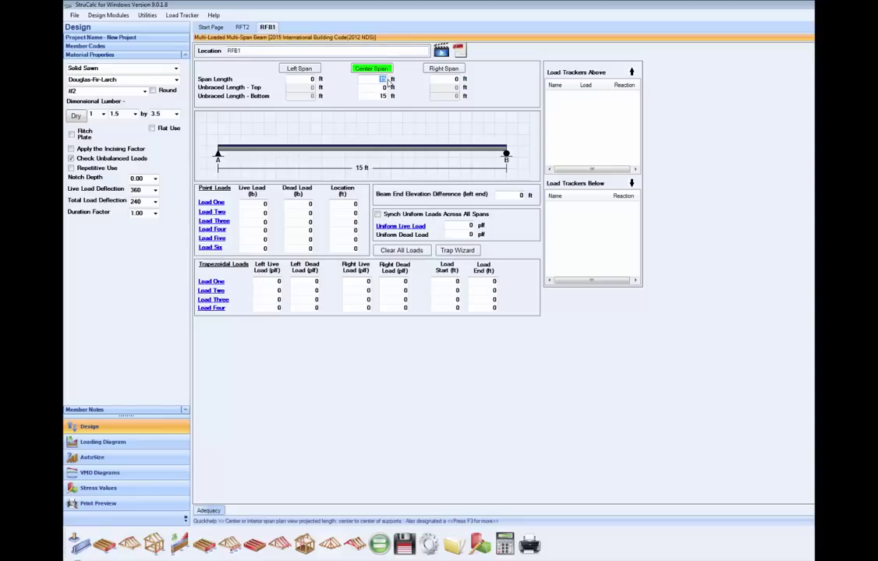
text(18)
key(Tab)
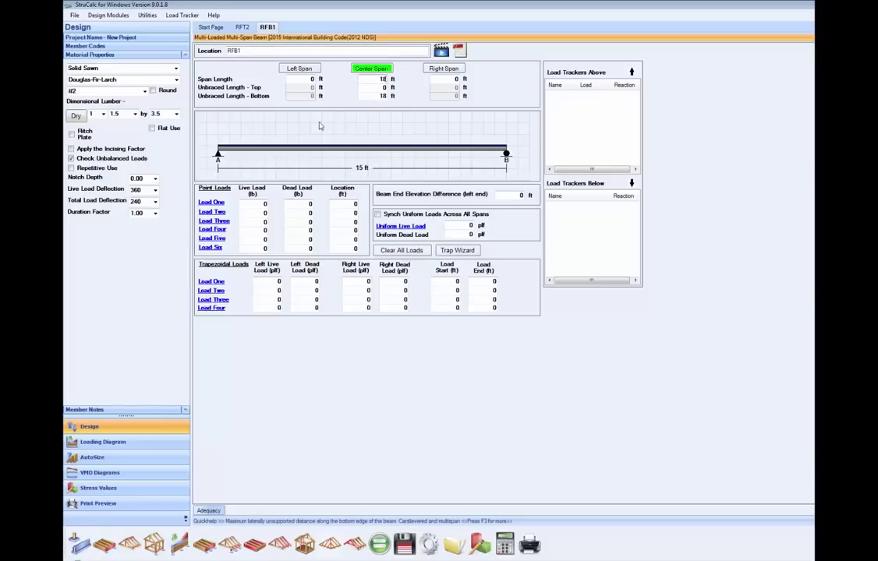
Step: Set the beam's live load deflection limit to 240, total load deflection limit to 180 and duration factor to 1.15
click(155, 190)
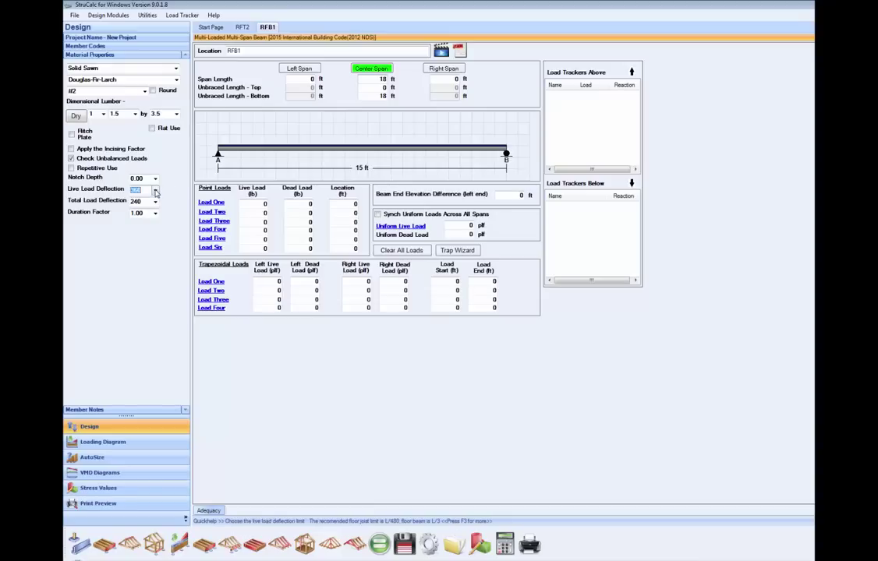
click(148, 215)
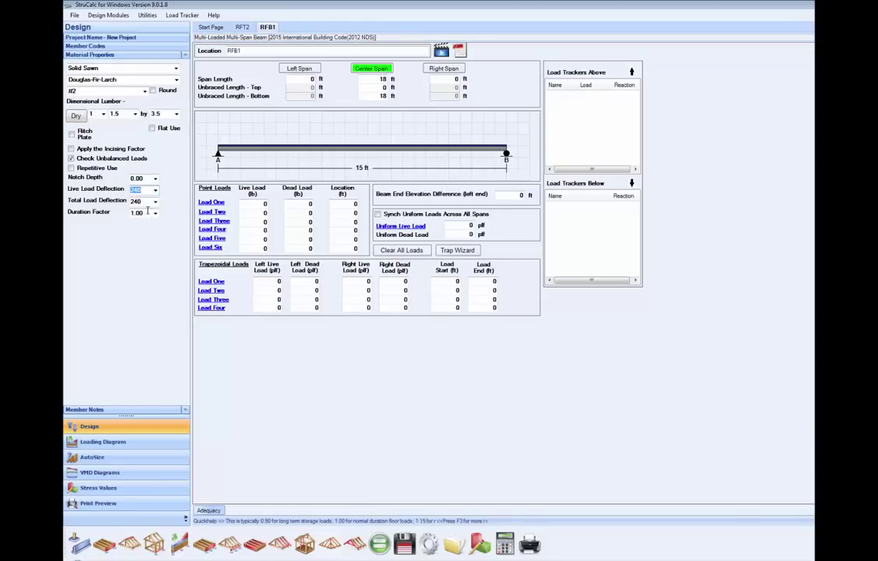
click(155, 202)
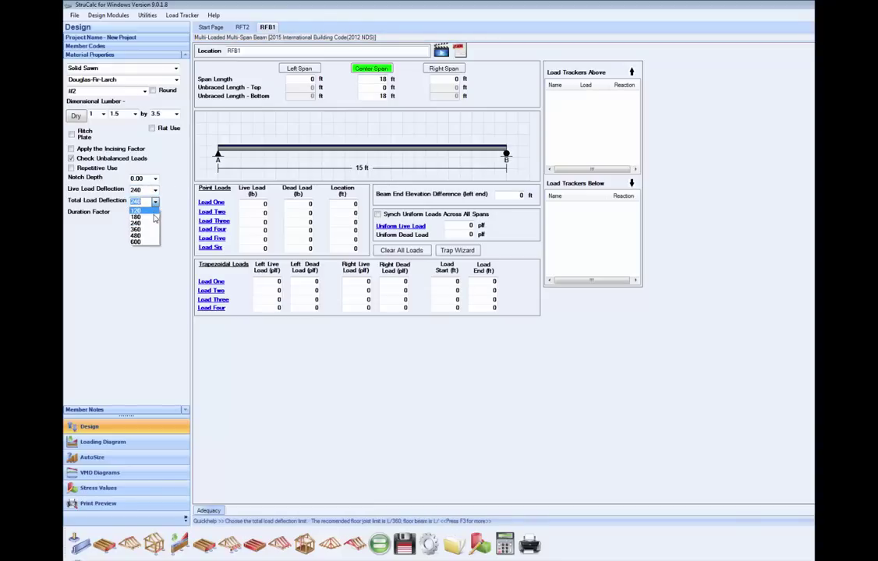
click(153, 216)
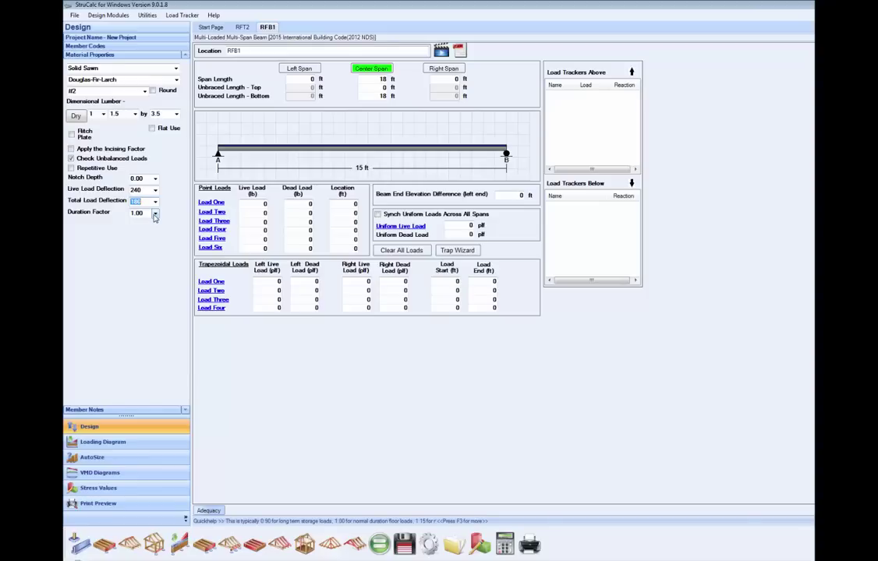
click(155, 213)
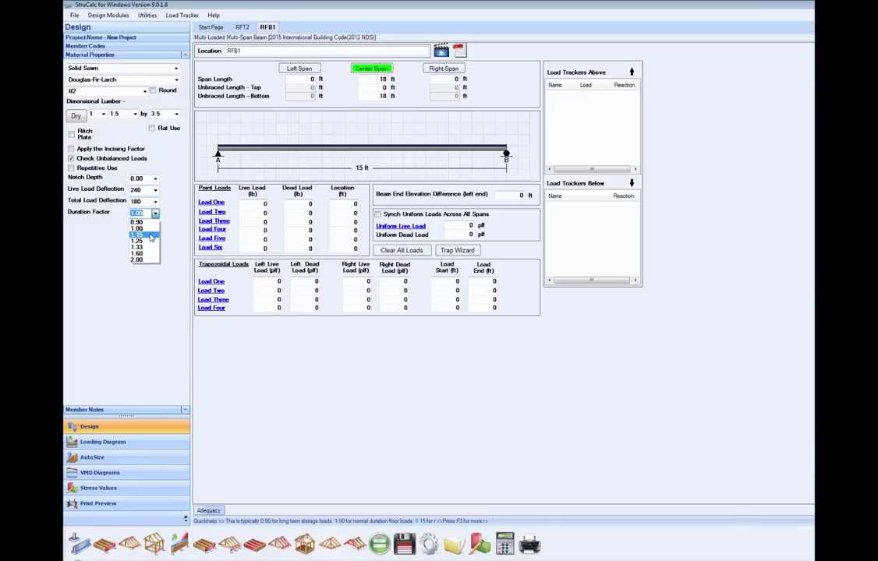
click(151, 236)
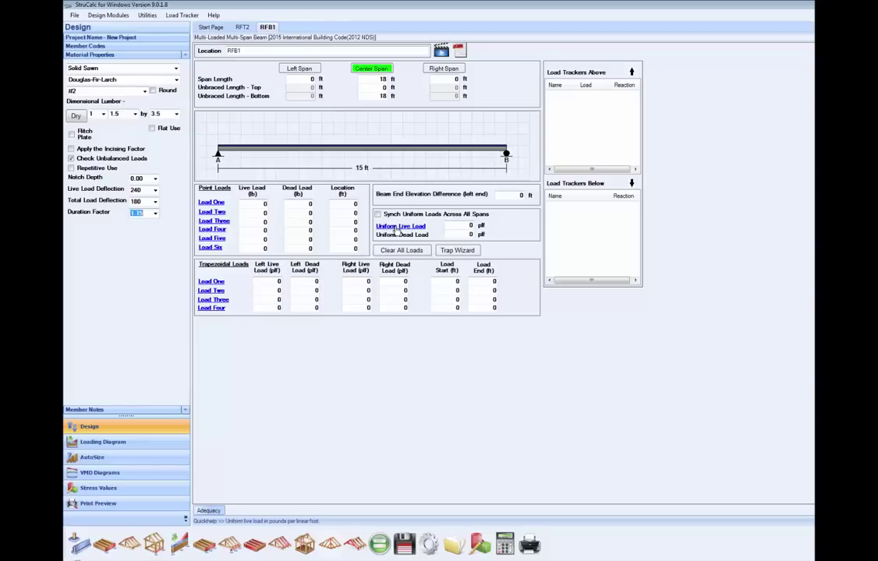
Step: Transfer rafter RFT1's reaction A to the beam's center span as a uniform load and continue loading
double_click(348, 202)
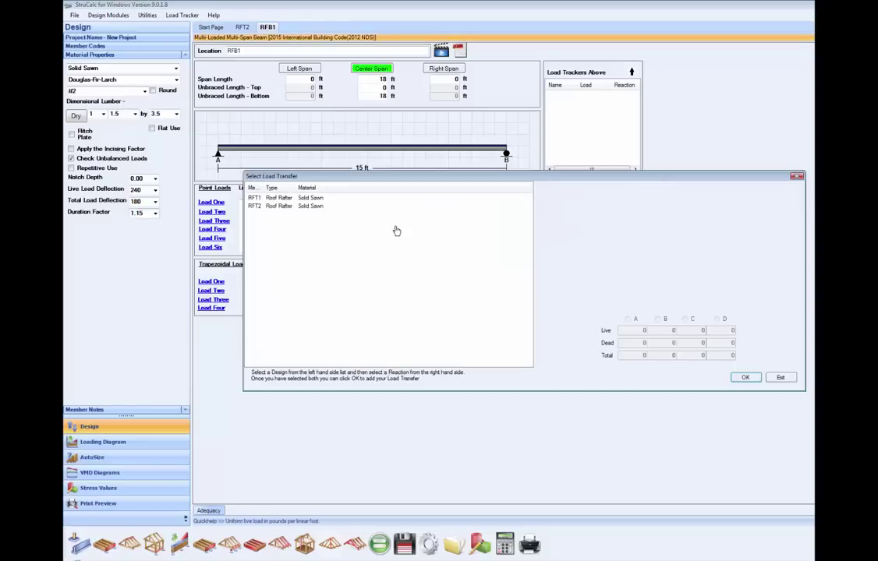
click(254, 198)
click(628, 319)
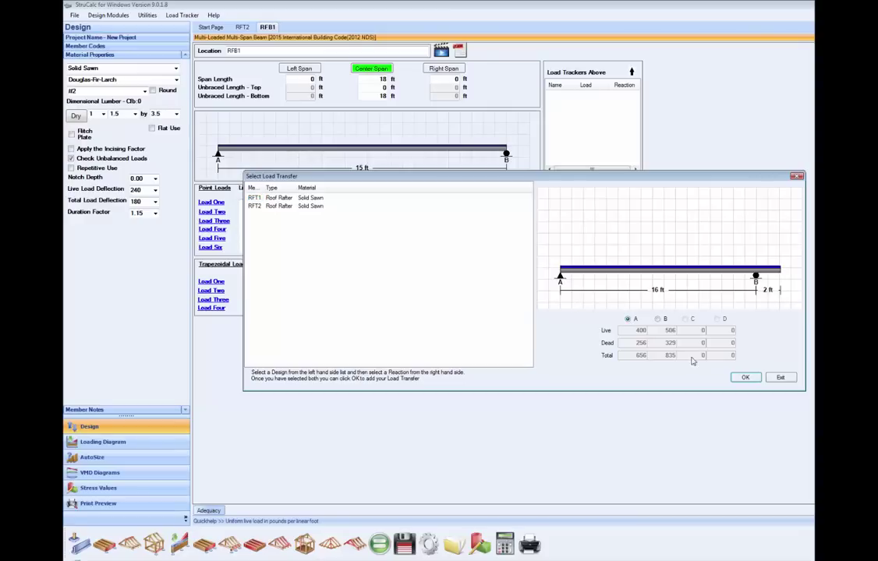
click(745, 378)
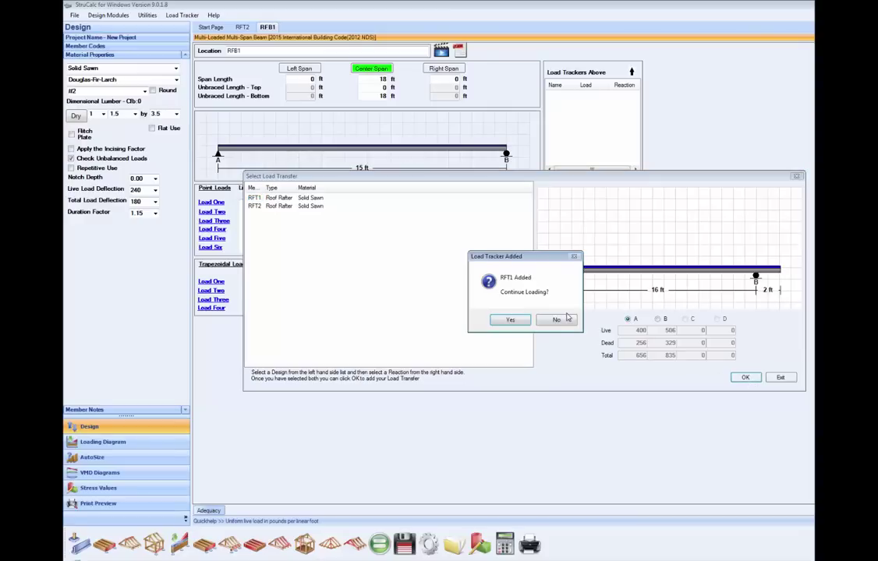
click(510, 320)
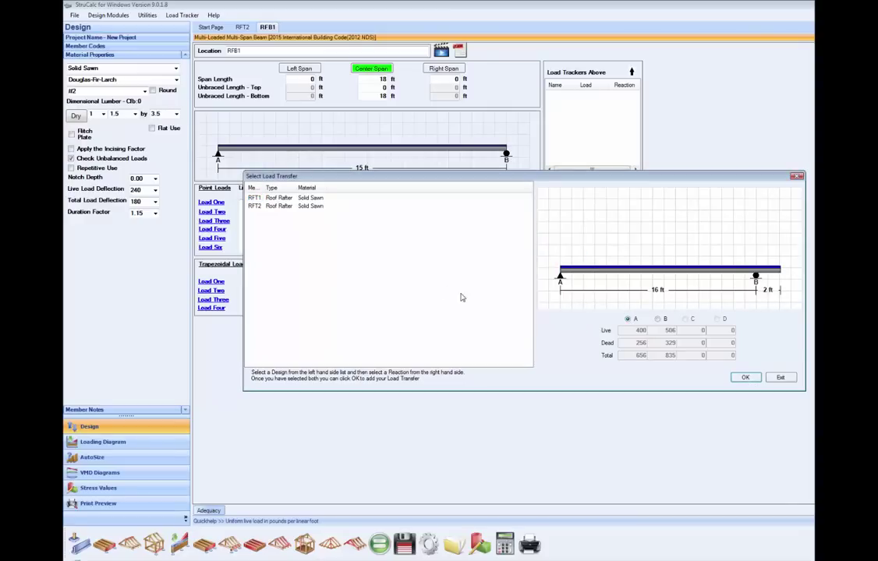
Step: Add rafter RFT2's reaction A to the beam's uniform load and finish the load transfer
click(254, 206)
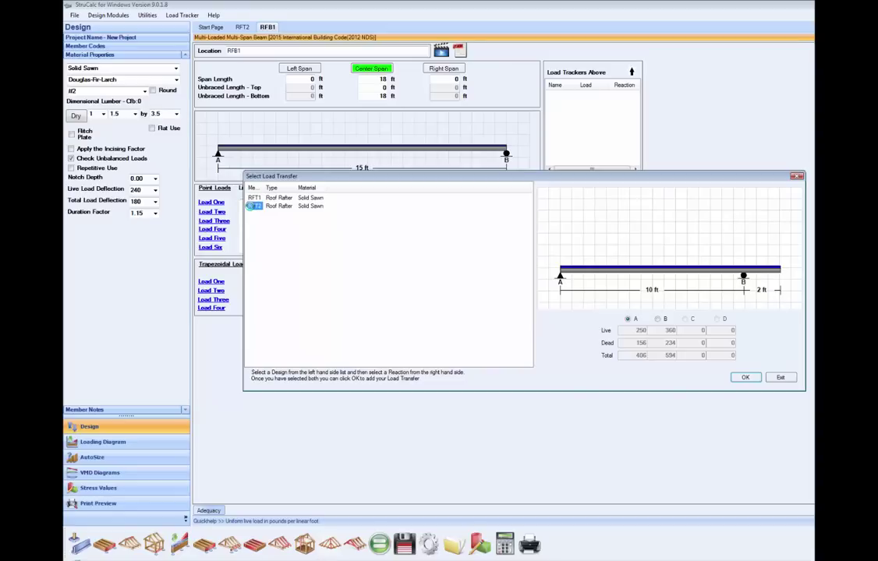
click(628, 320)
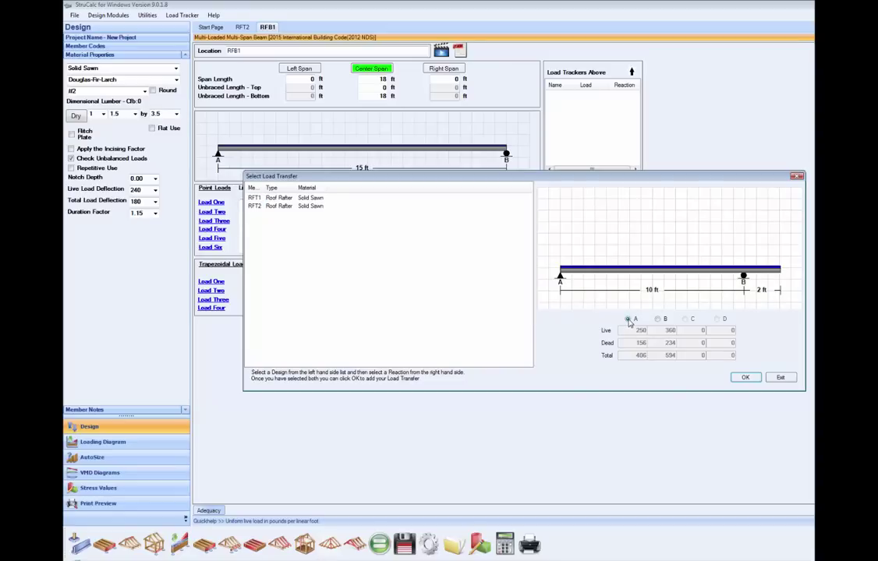
click(744, 378)
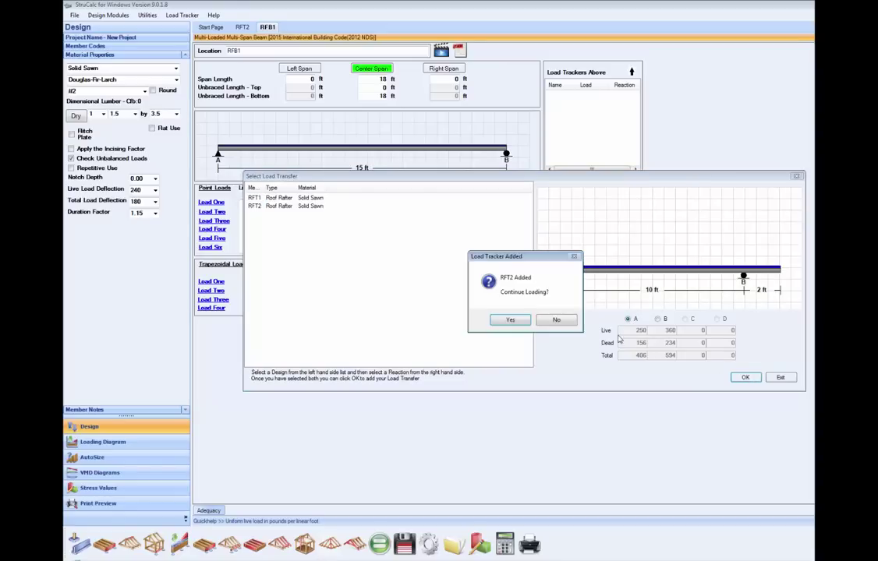
click(558, 321)
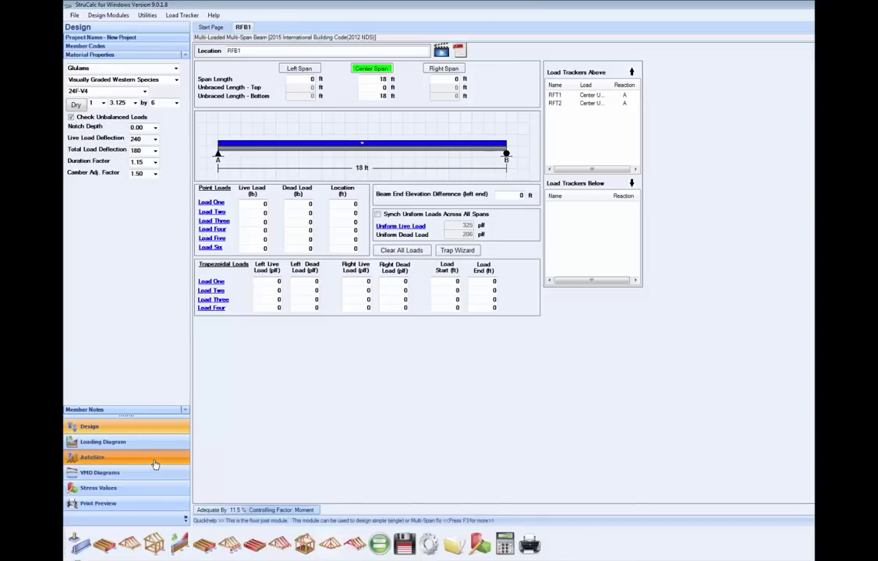
Step: Auto-size beam RFB1 as a 24F-V4 glulam and choose the 3.5 by 13.5 section
click(153, 460)
click(175, 68)
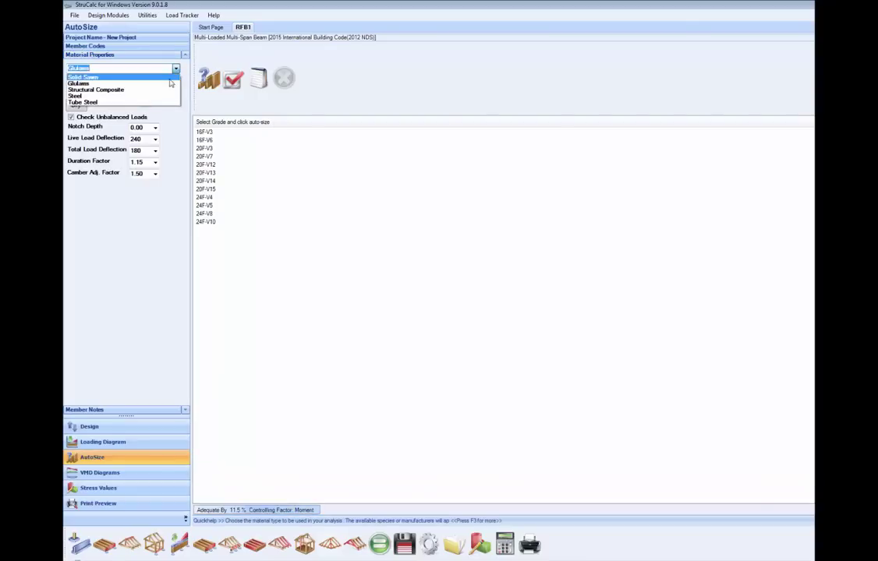
double_click(202, 197)
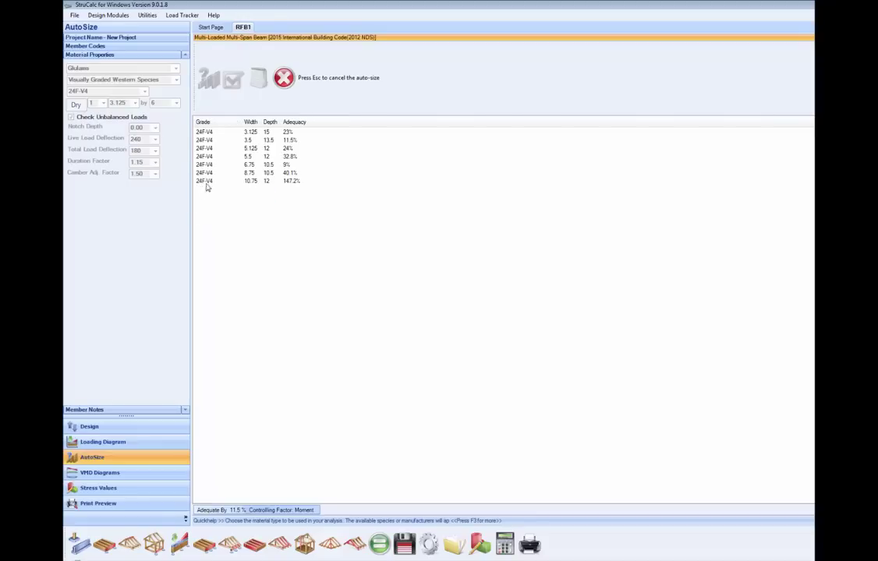
double_click(211, 141)
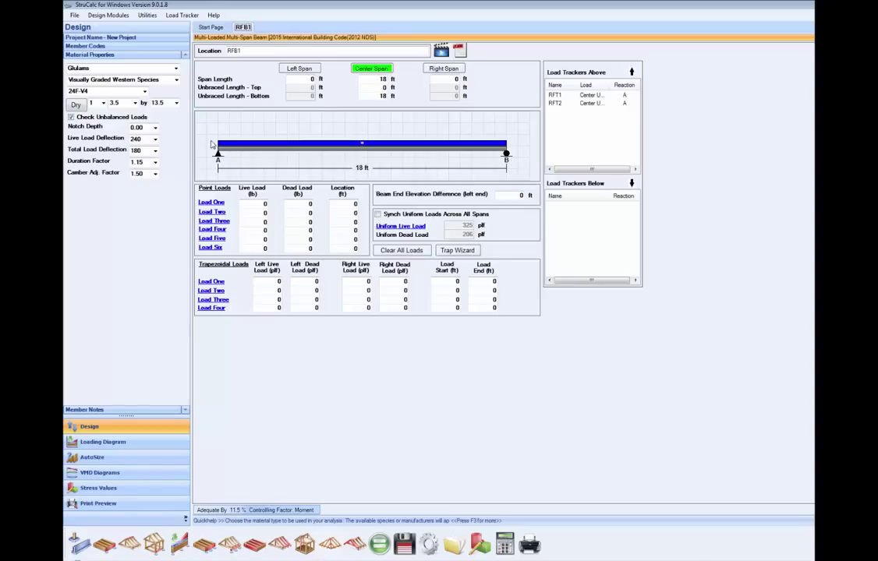
Step: Rename the beam as RFB2 and set its center span length to 16 ft
click(239, 51)
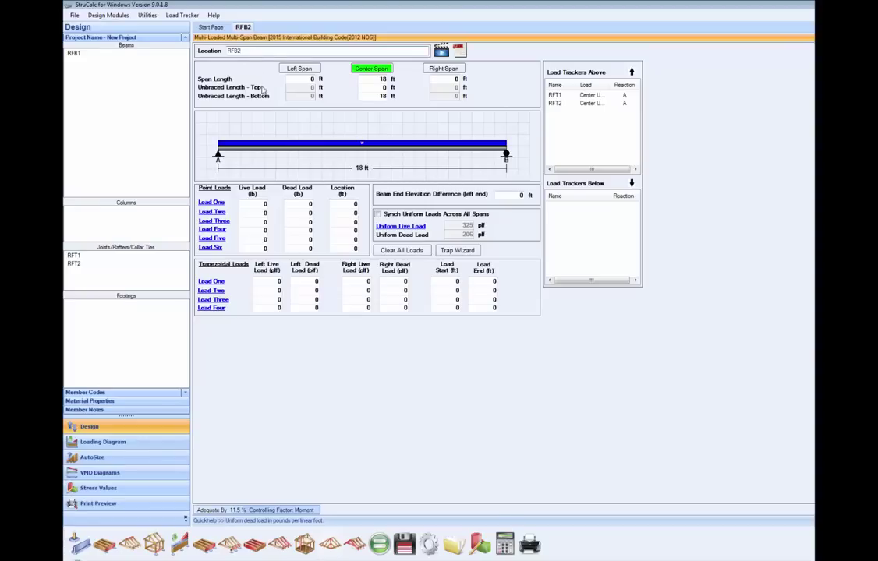
click(377, 80)
key(BackSpace)
text(6)
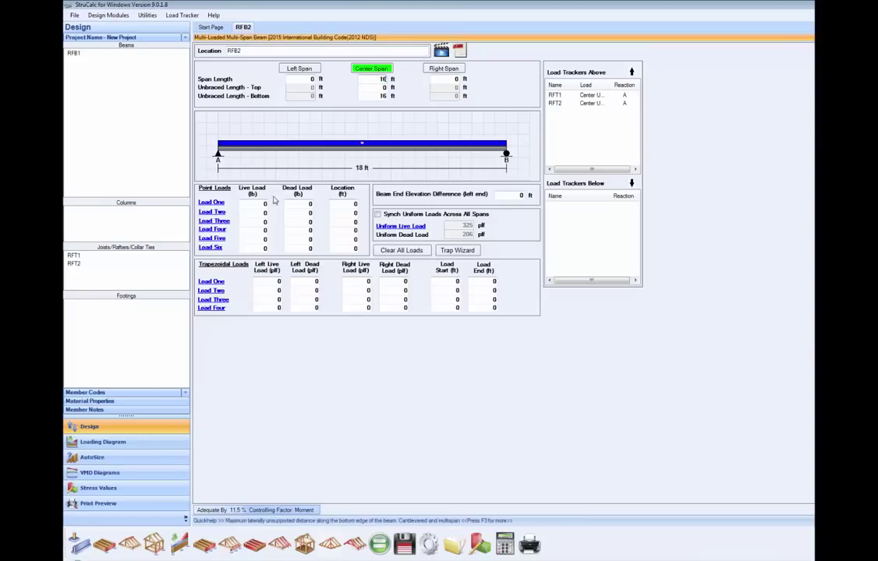
Step: Auto-size beam RFB2 as a 24F-V4 glulam and choose the 3.5 by 12 section
click(135, 458)
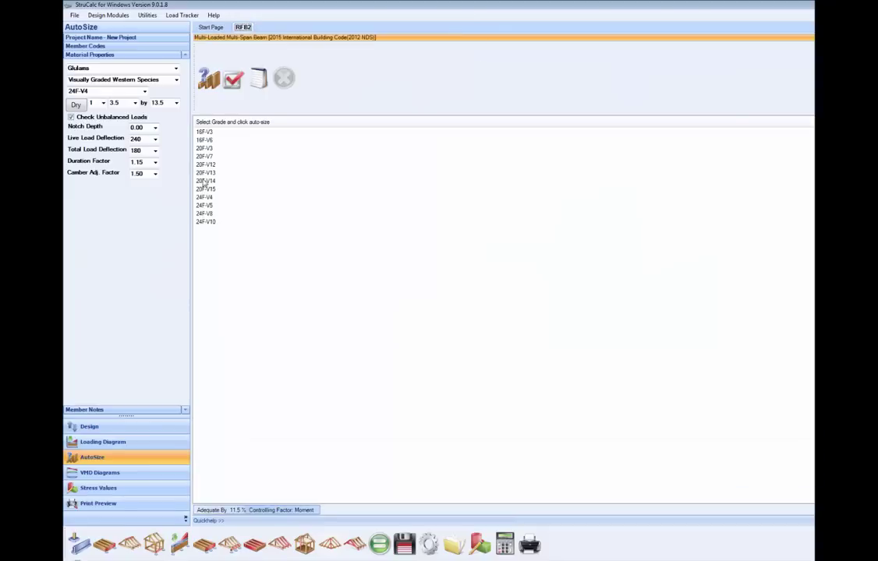
double_click(203, 198)
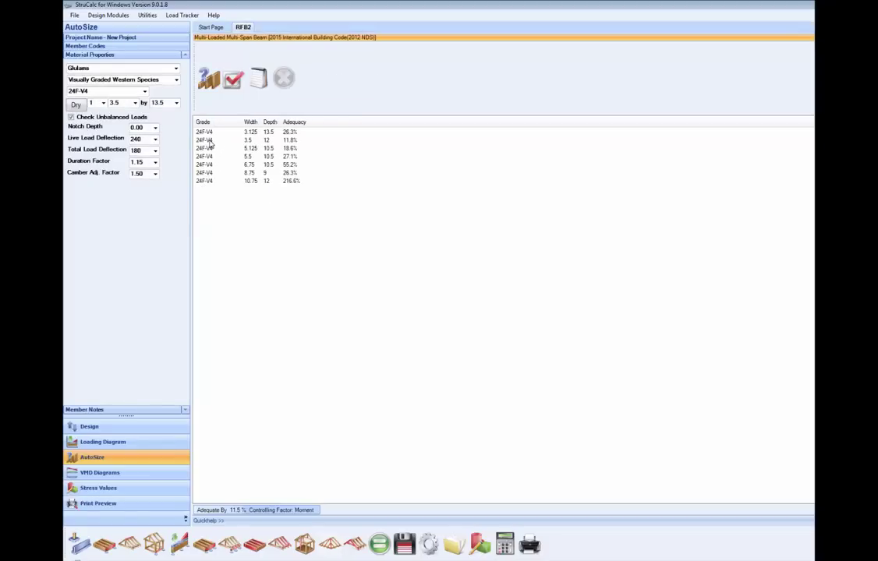
double_click(208, 140)
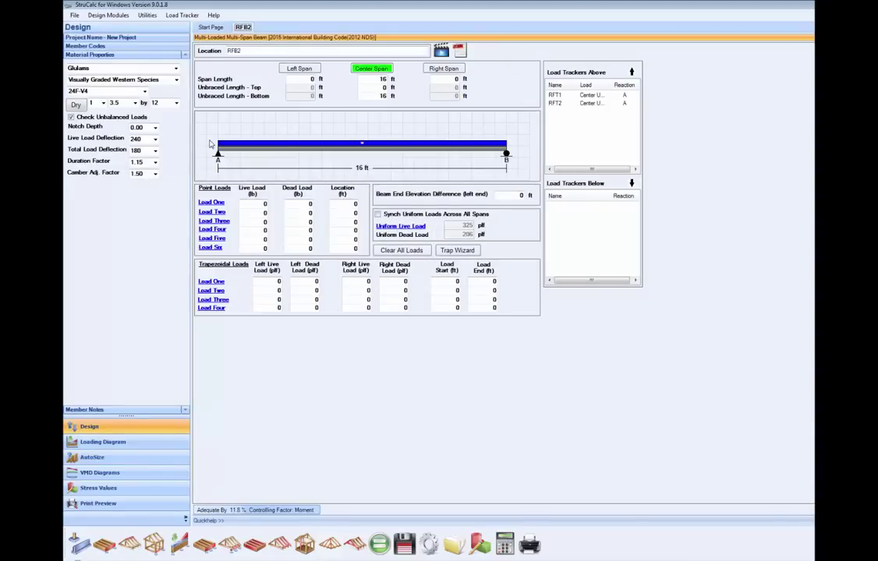
Step: Set beam RFB2's depth to 13.5 and recalculate its adequacy
click(176, 103)
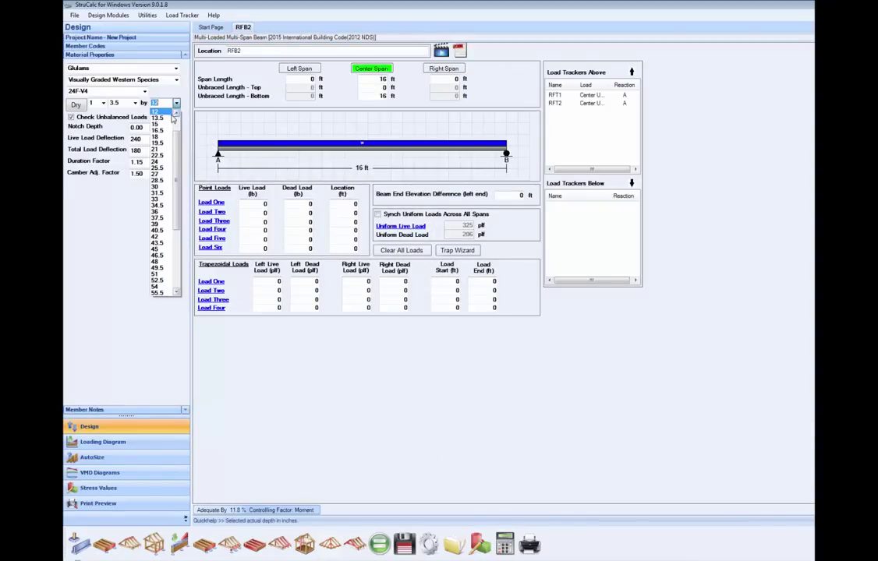
click(158, 117)
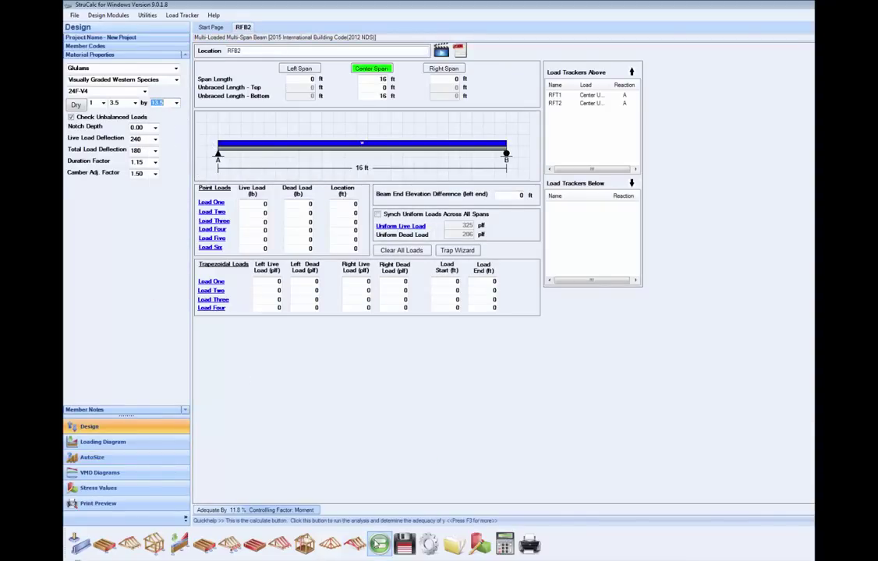
click(379, 544)
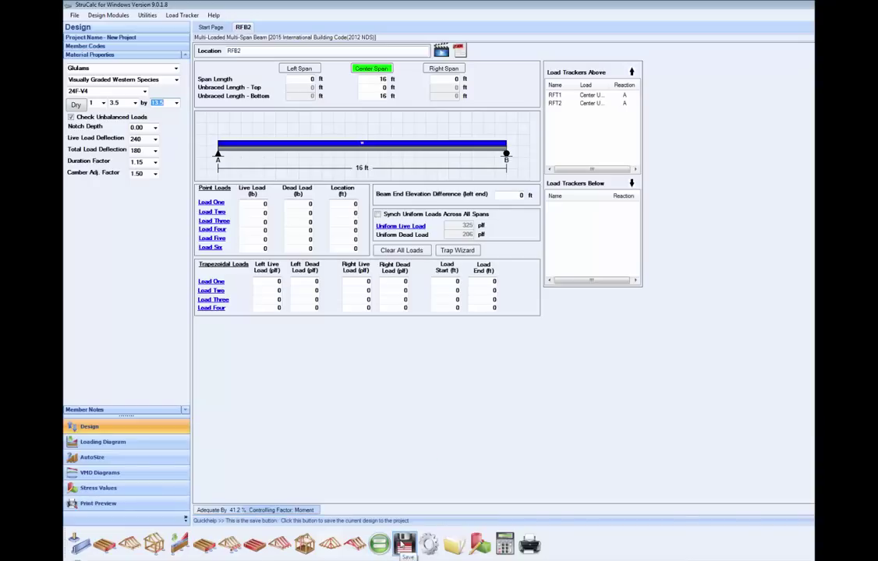
Step: Save beam RFB2, and start a column design named COL1 with a total length of 15 ft
click(403, 545)
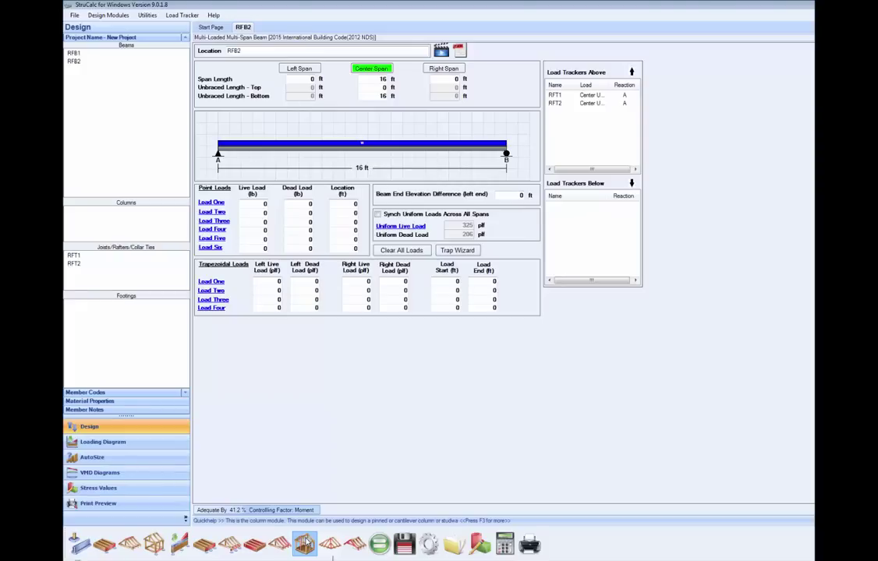
click(305, 543)
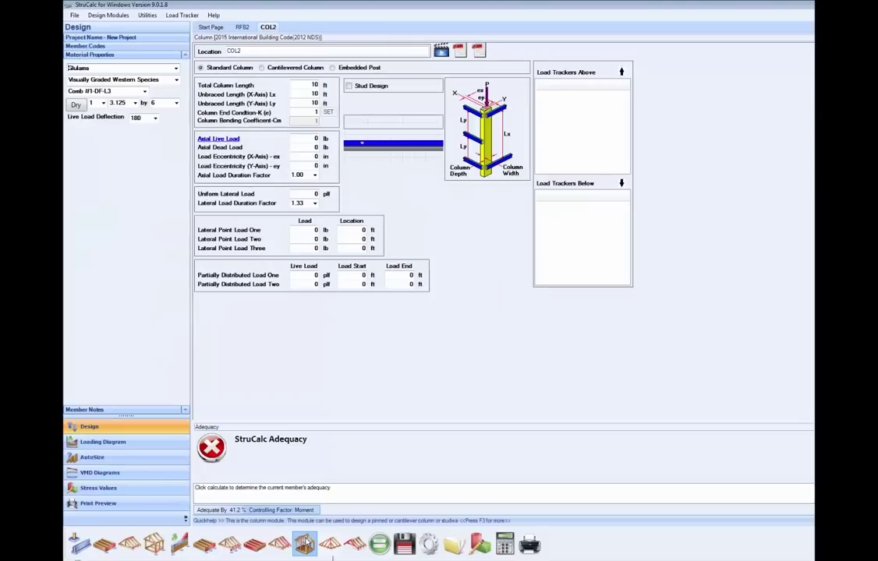
double_click(238, 50)
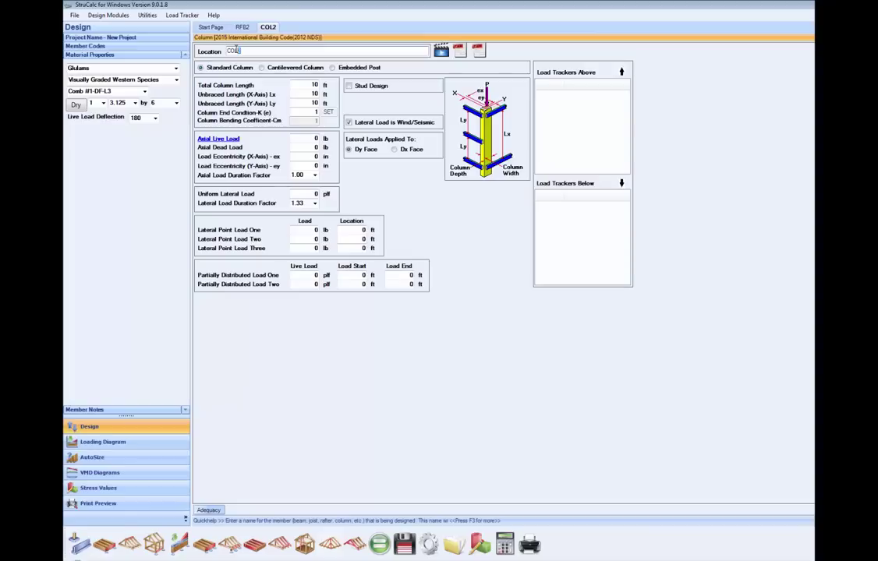
text(COL1)
click(318, 85)
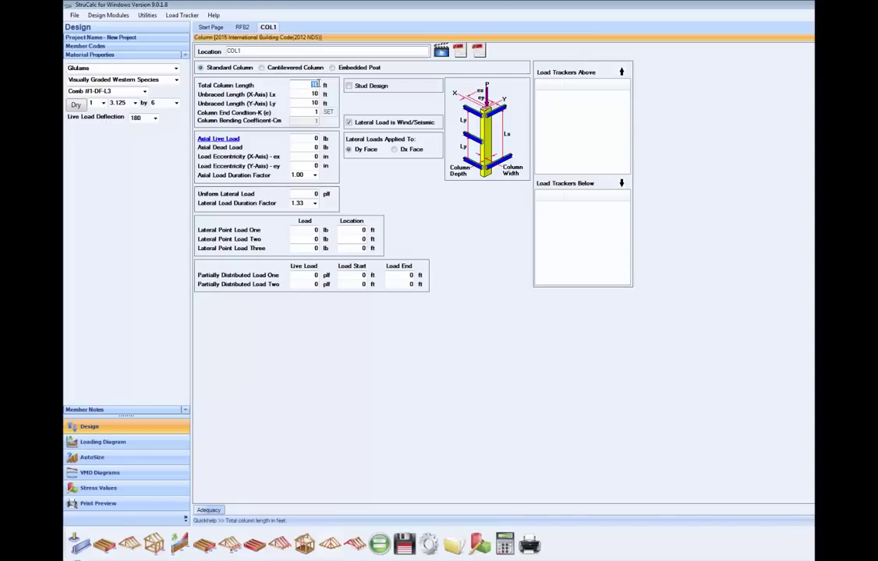
text(15)
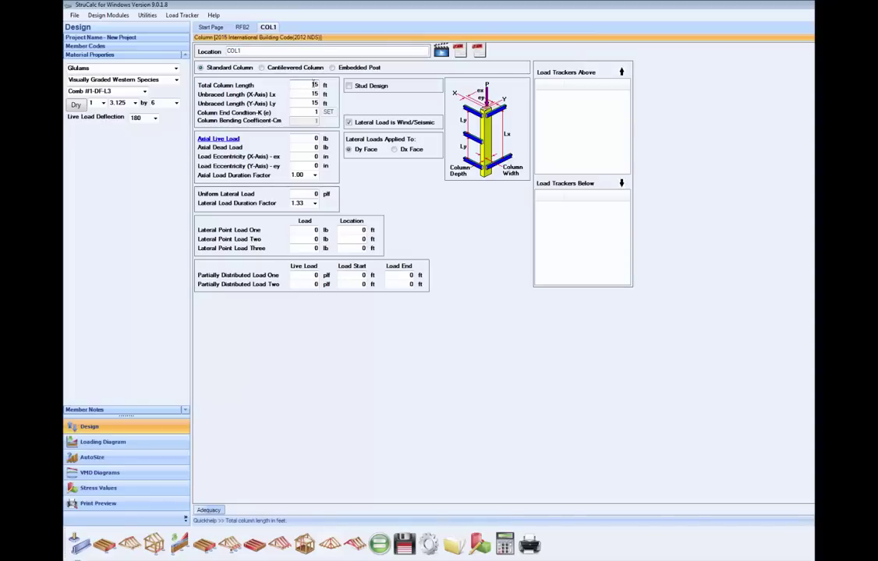
Step: Transfer the reactions at support A of beams RFB1 and RFB2 onto COL1 as axial loads
click(231, 140)
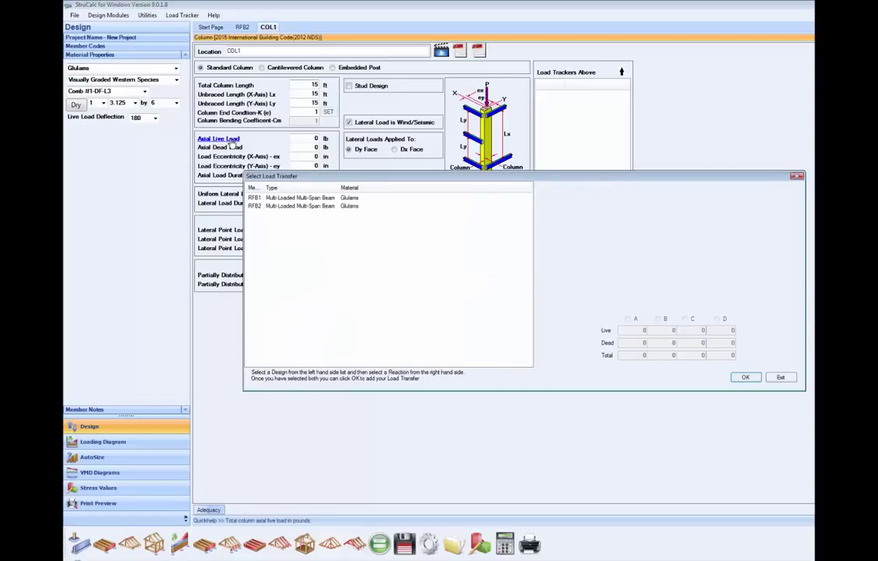
click(254, 198)
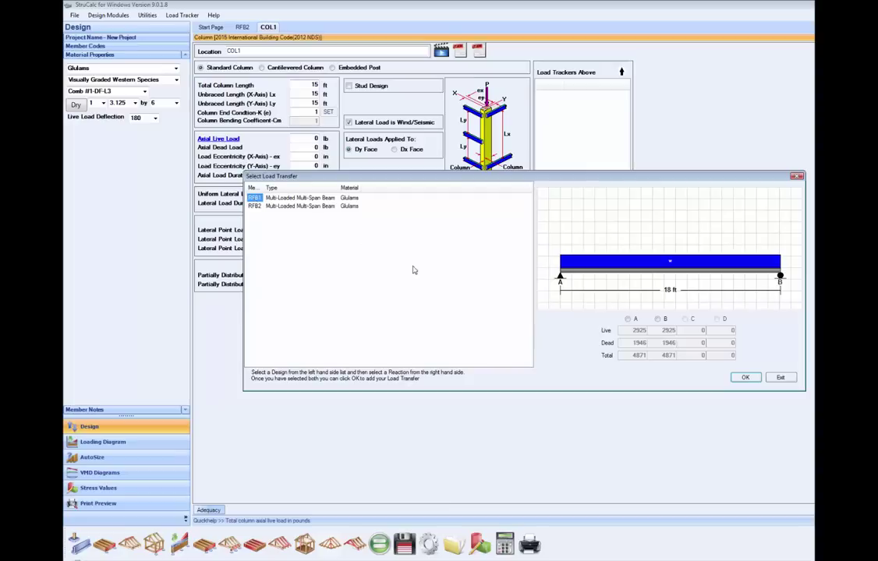
click(628, 319)
click(744, 377)
click(510, 320)
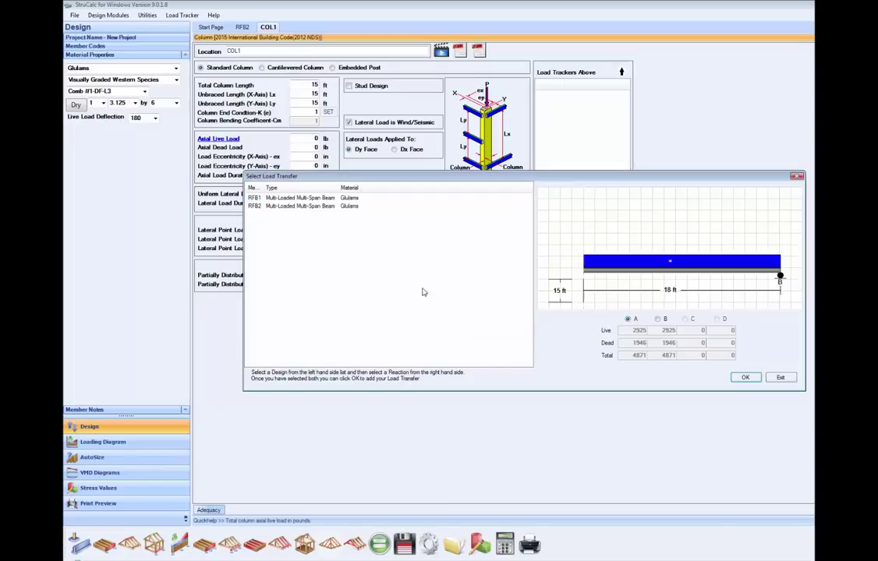
click(254, 206)
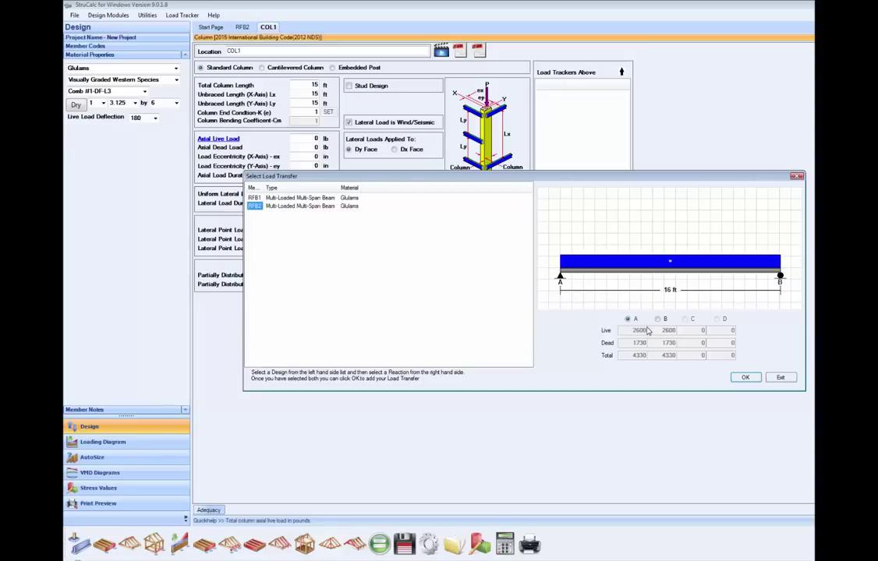
click(745, 378)
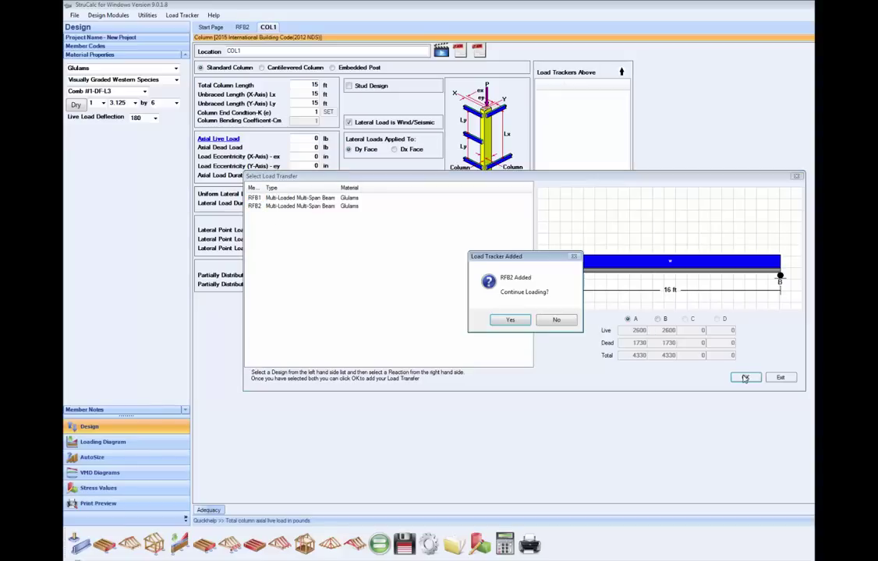
click(536, 320)
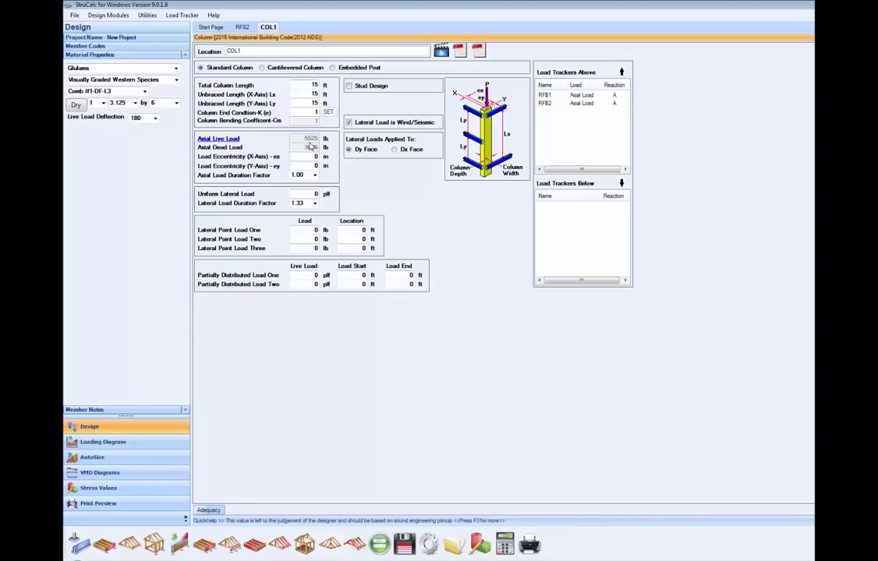
Step: Auto-size COL1 as solid sawn Douglas-Fir-Larch #2, choose the 5.5 by 5.5 section and save the column
click(127, 458)
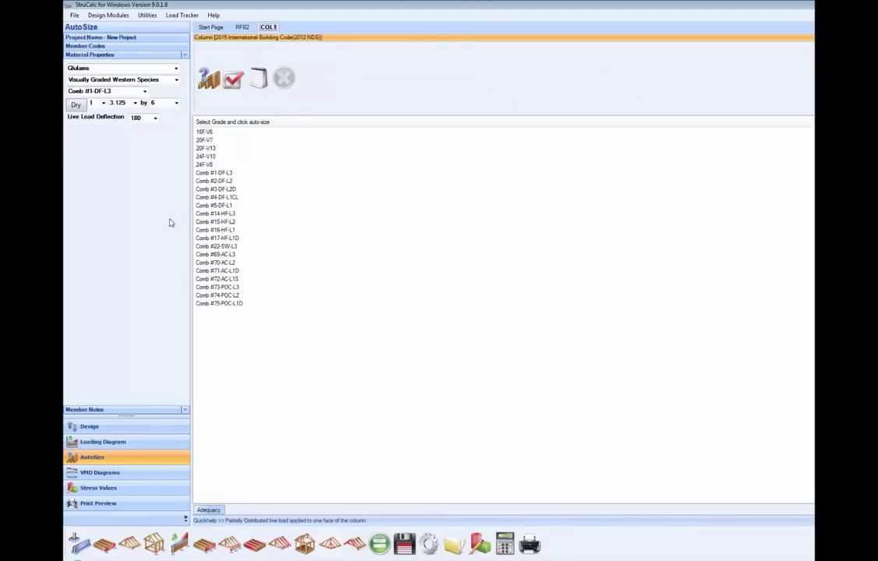
click(175, 69)
click(171, 77)
click(200, 157)
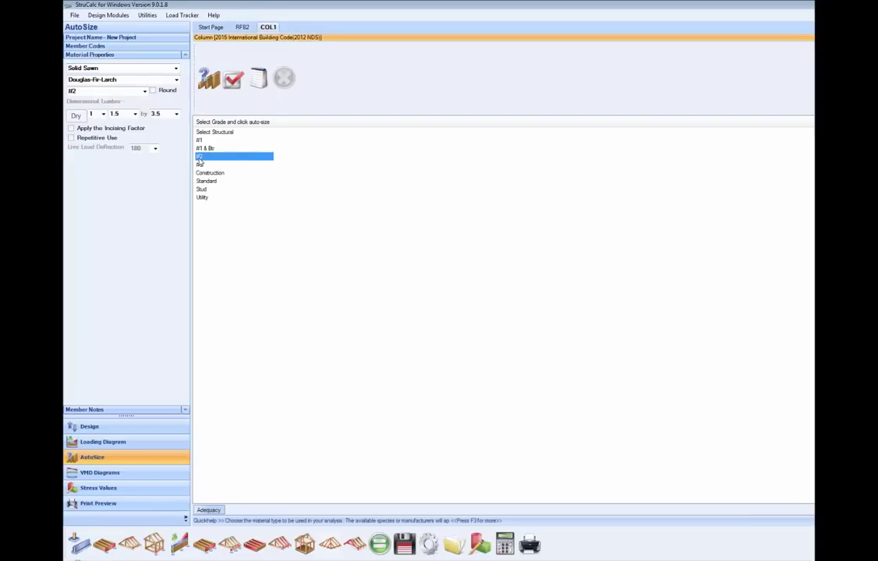
double_click(199, 158)
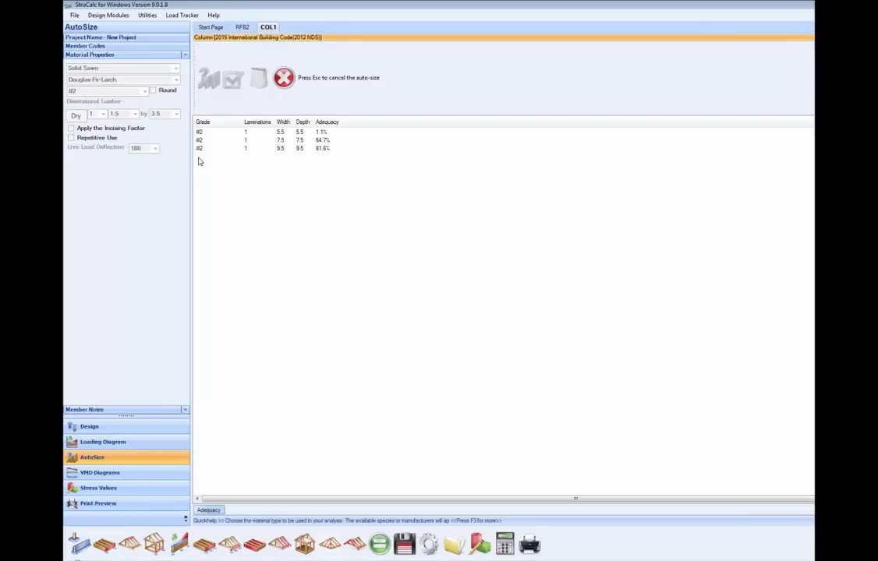
double_click(199, 133)
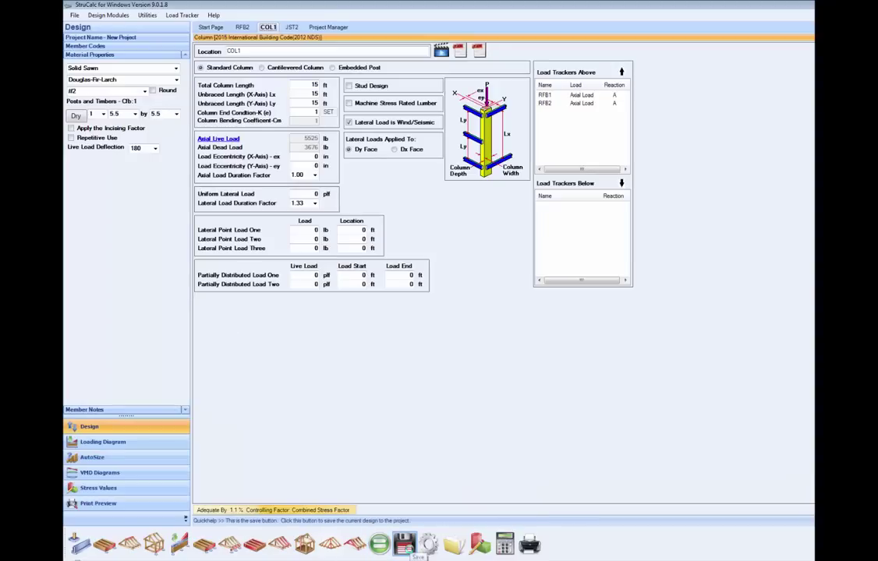
click(408, 548)
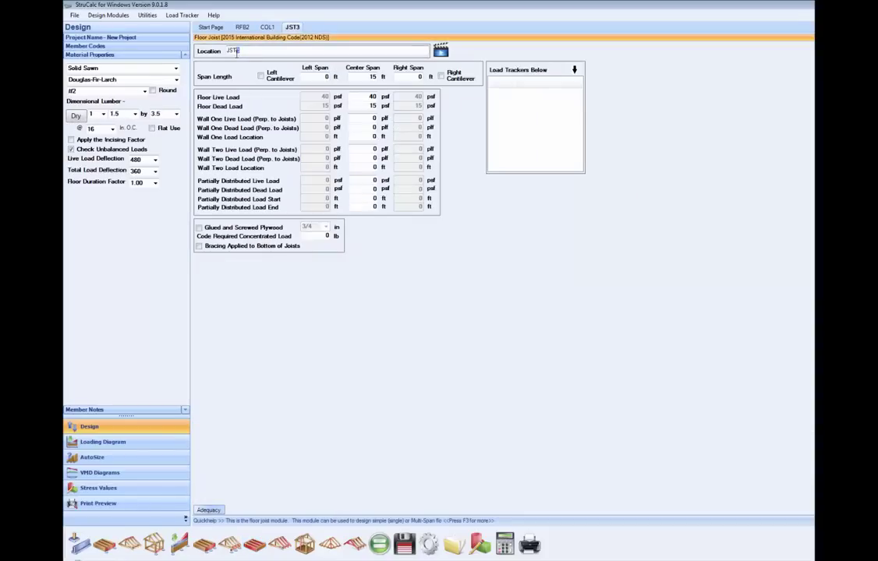
Step: Name the floor joist JST1 and set its center span to 16 ft and right span to 14 ft
click(372, 76)
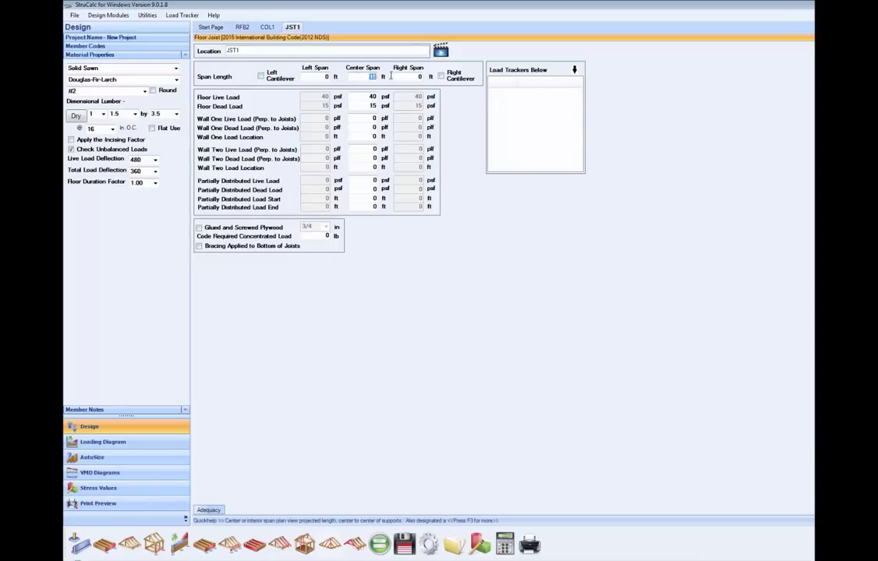
text(16)
click(421, 77)
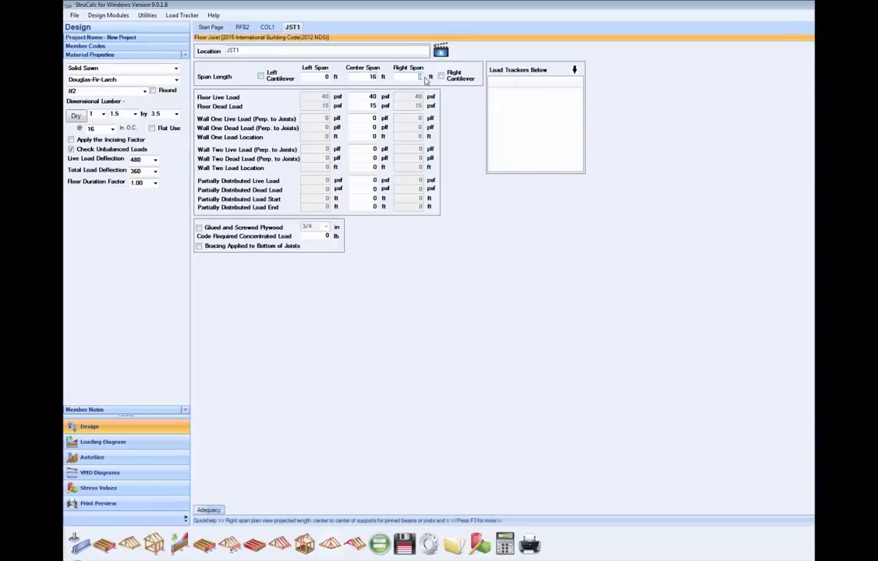
text(14)
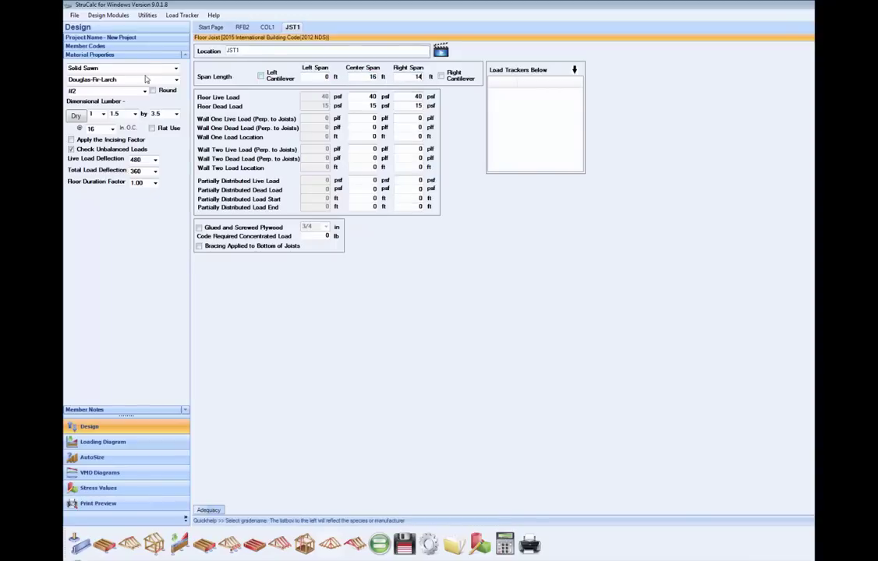
Step: Change joist JST1's material to I-Joists with the TJI 110 / 11.875 member, calculate its adequacy and save it
click(174, 69)
click(164, 95)
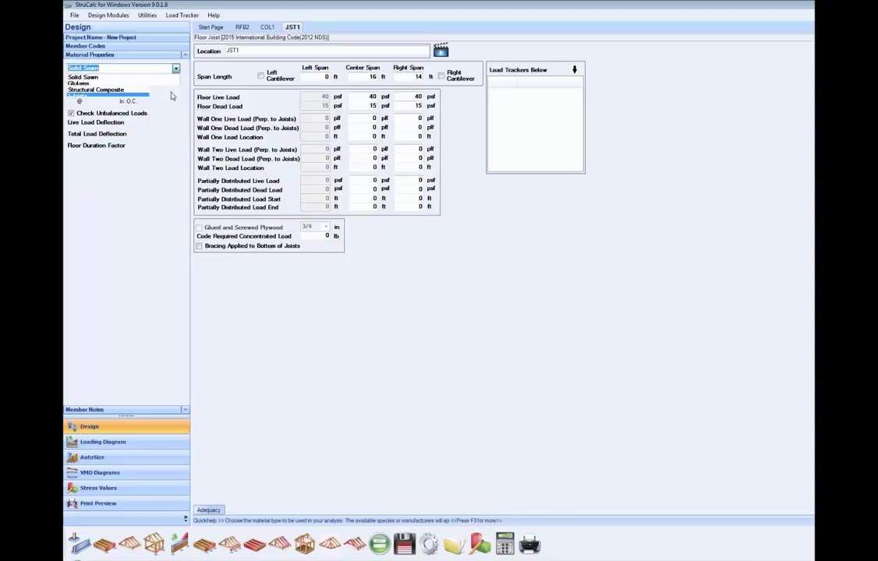
click(147, 92)
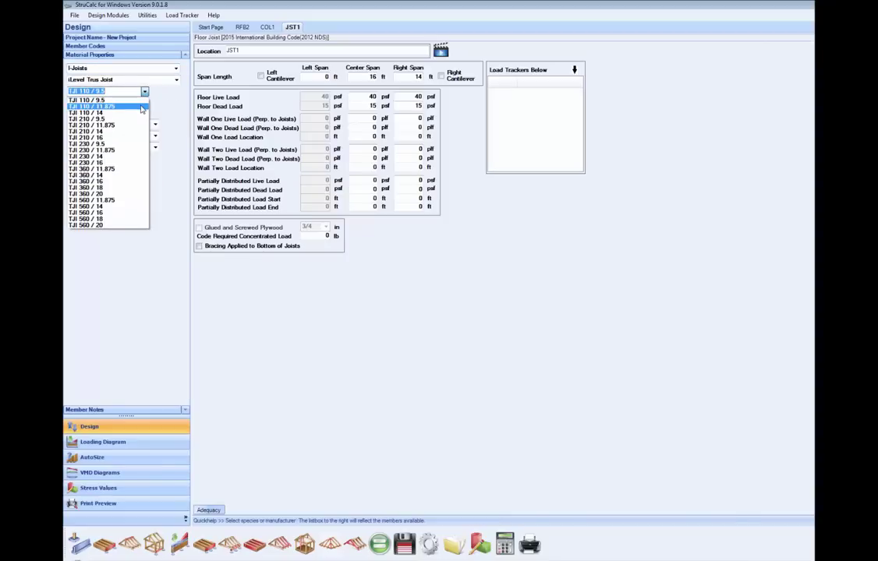
click(140, 99)
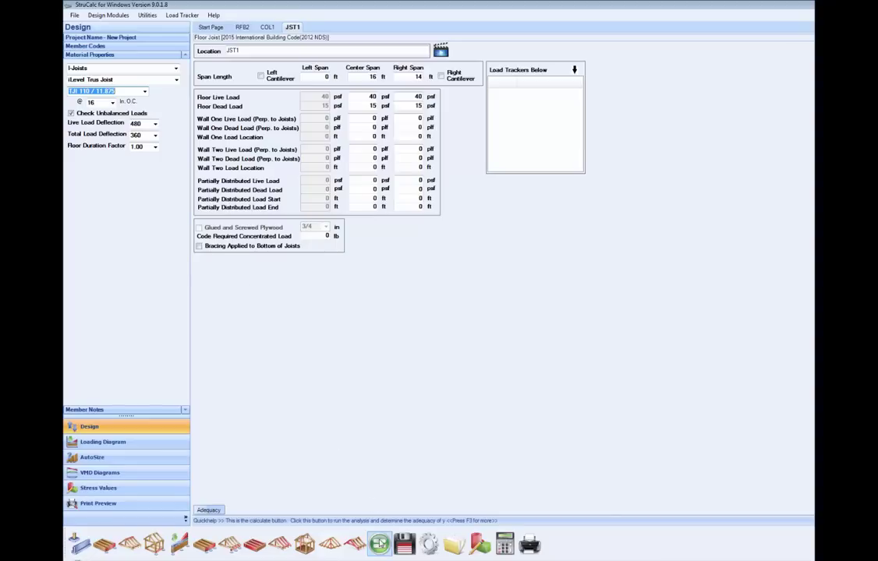
click(379, 544)
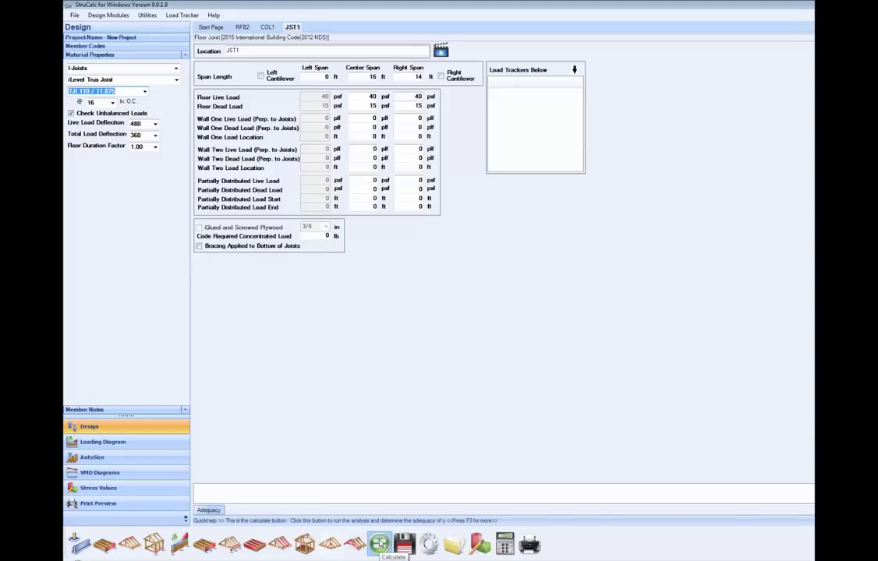
click(403, 545)
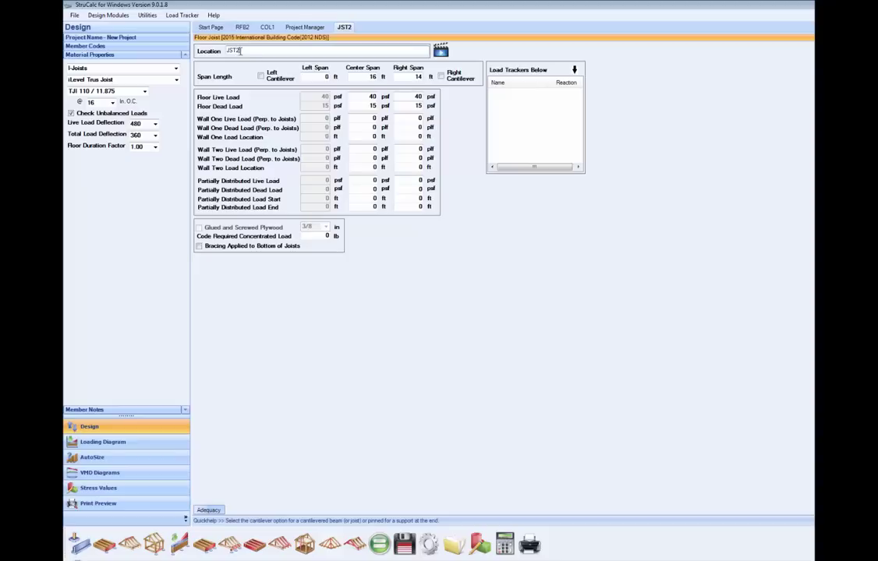
Step: Set floor joist JST2's center span to 6 ft, calculate its adequacy and save it
click(373, 77)
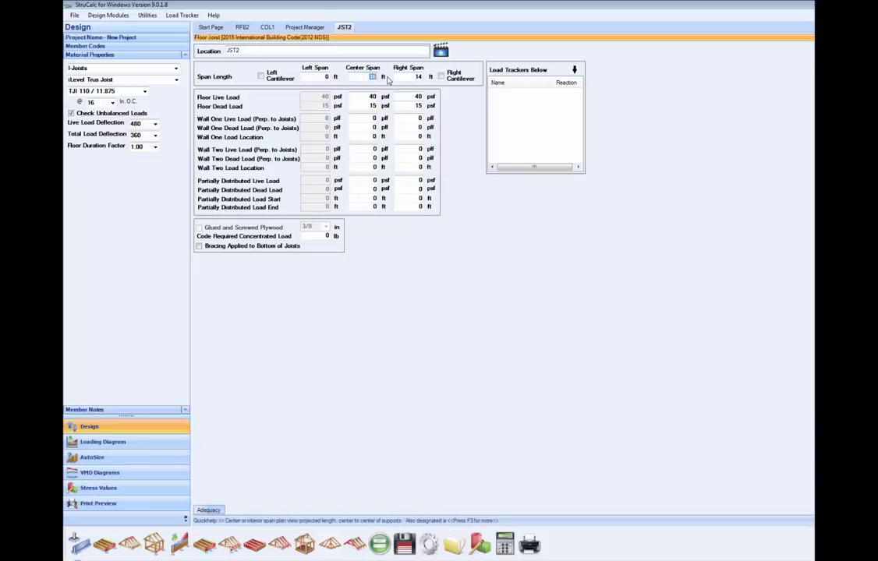
text(6)
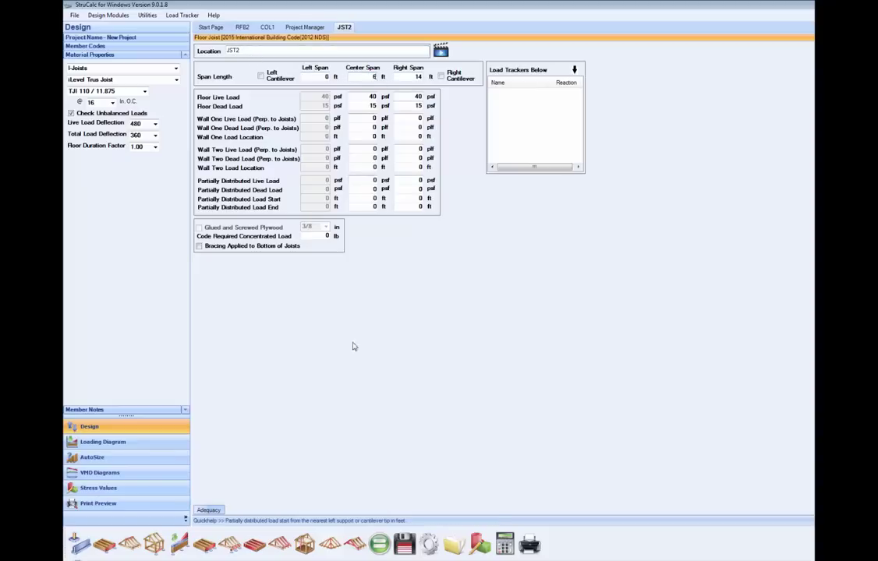
click(379, 545)
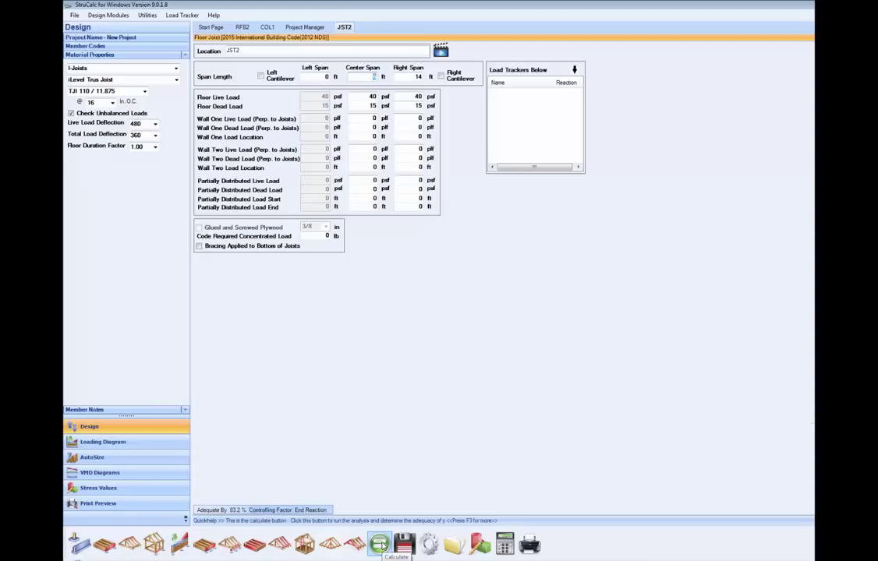
click(403, 546)
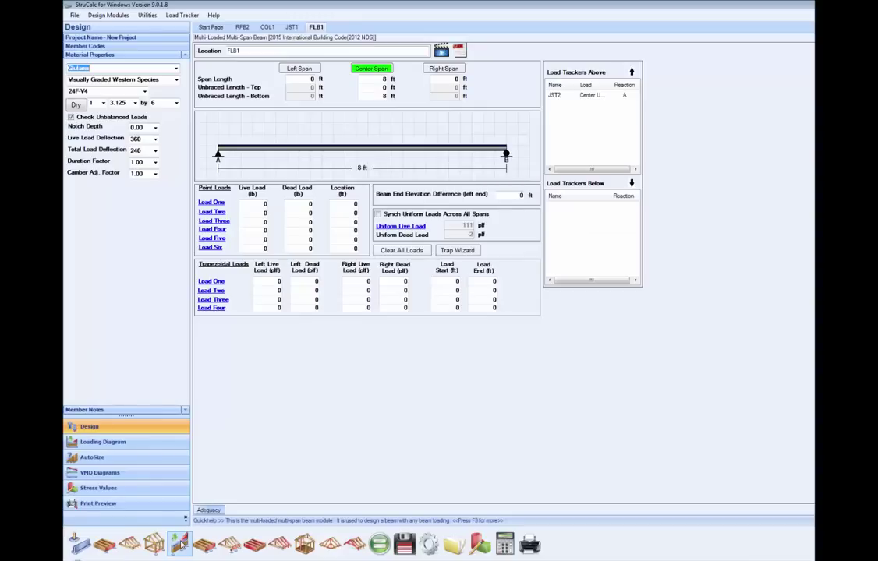
Step: Start a new multi-loaded multi-span beam named FLB1 with a center span of 8 ft
click(179, 543)
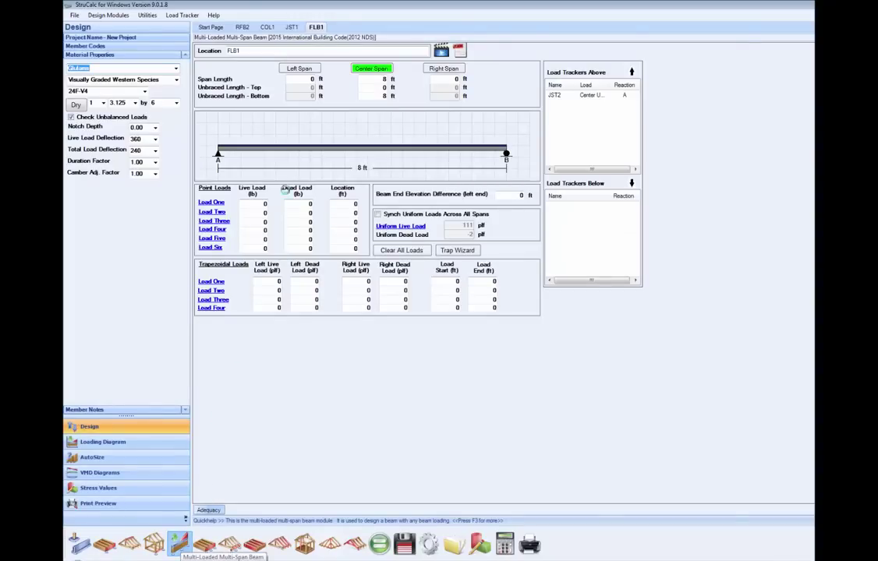
text(FL)
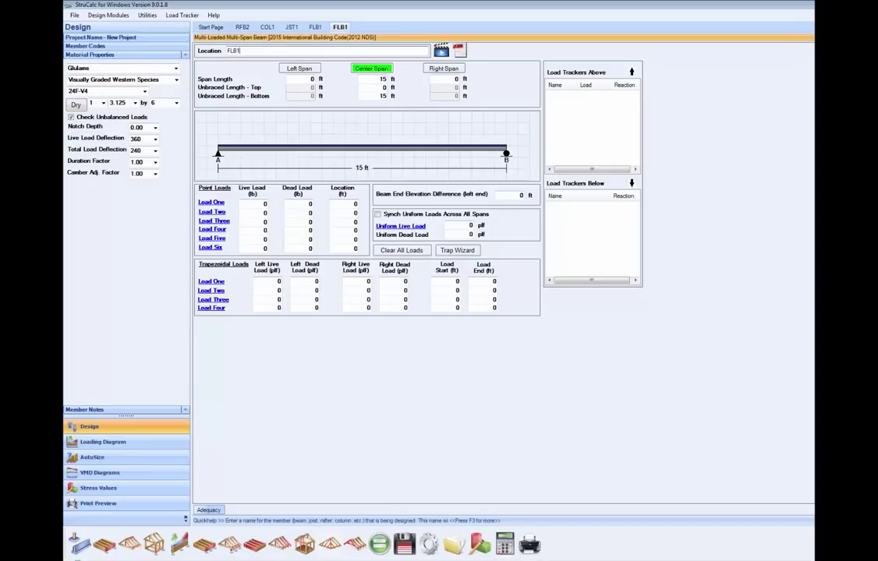
drag(365, 80, 396, 81)
text(8)
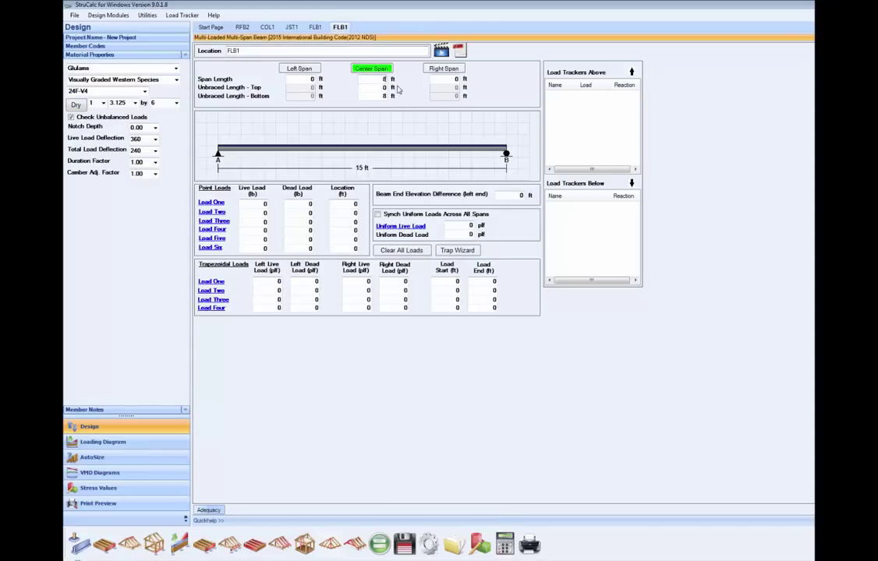
Step: Transfer the support A reaction of joist JST2 onto beam FLB1 as its uniform load
click(392, 226)
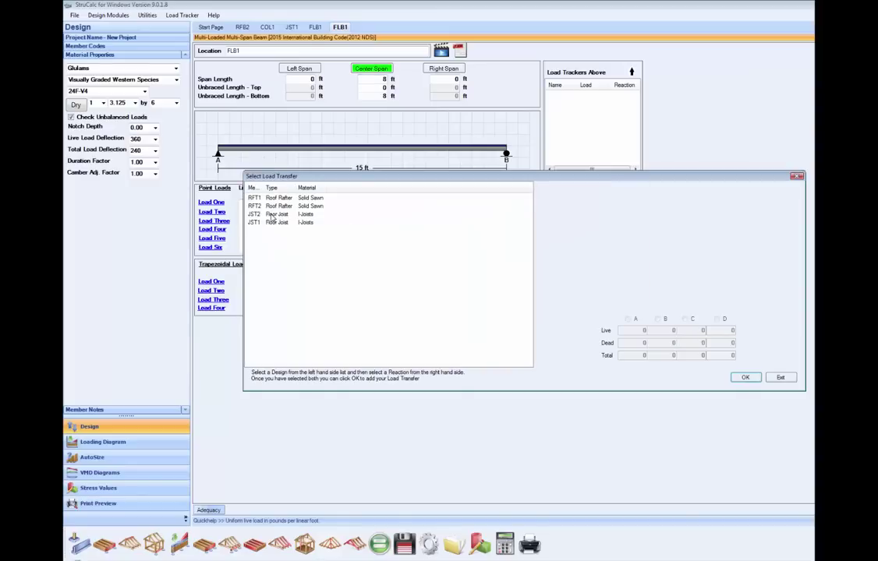
click(257, 215)
click(627, 319)
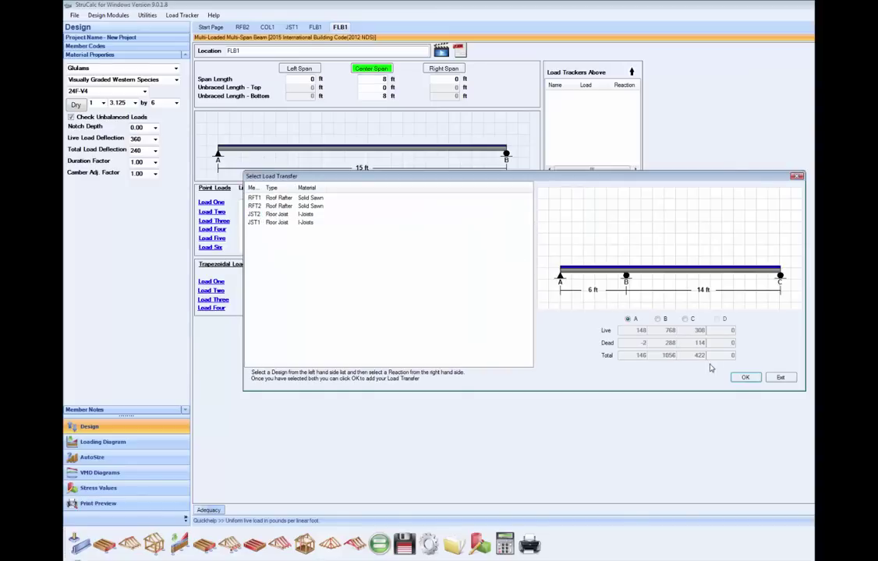
click(745, 377)
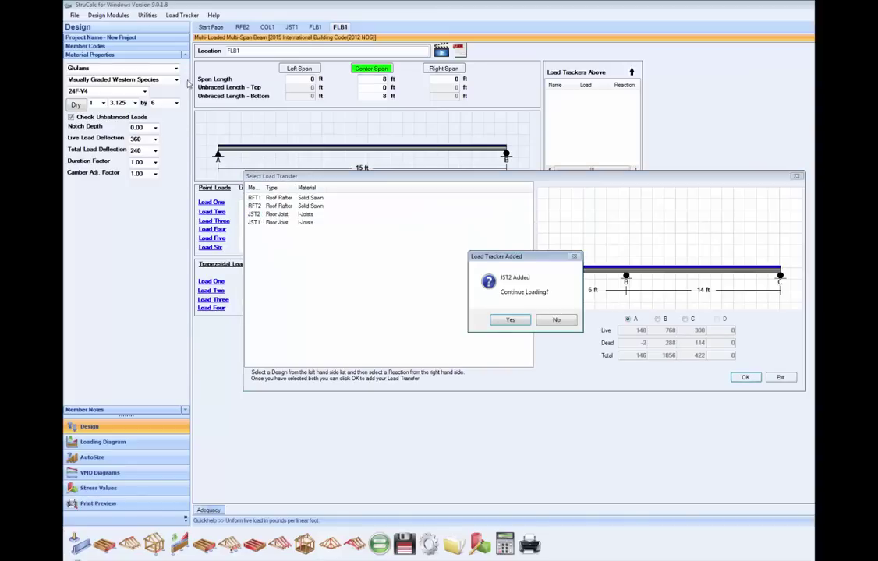
click(509, 320)
Step: Change beam FLB1's material to Structural Composite, 1.75 by 11.875, calculate its adequacy and save it
click(176, 68)
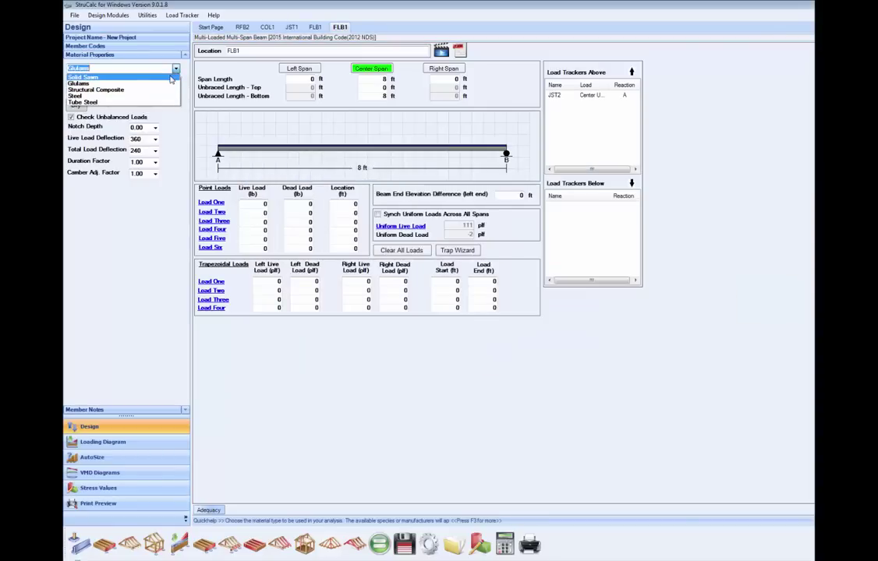
click(161, 89)
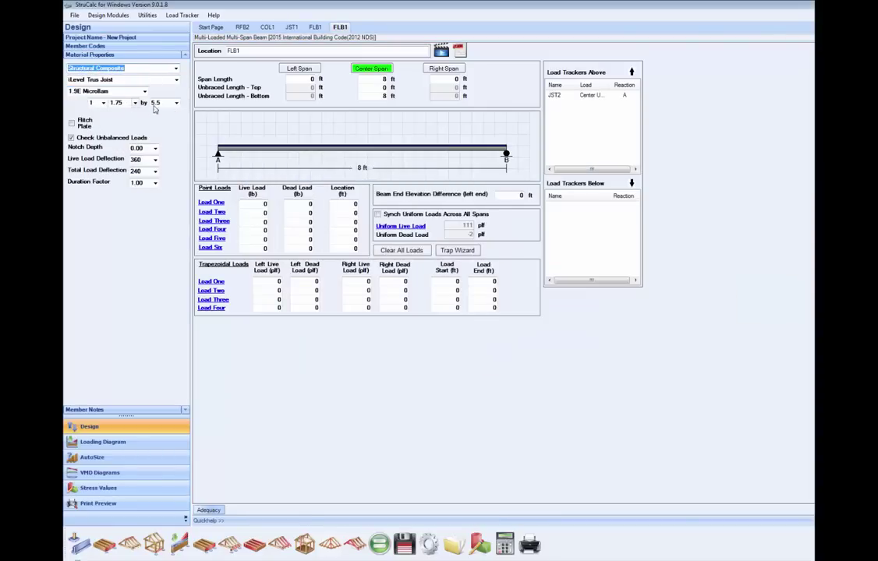
click(176, 103)
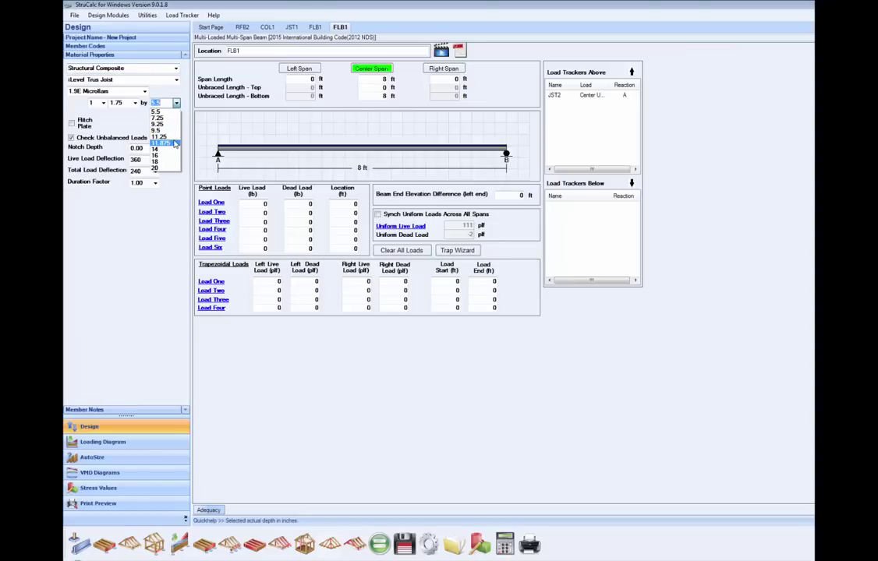
click(160, 143)
click(380, 546)
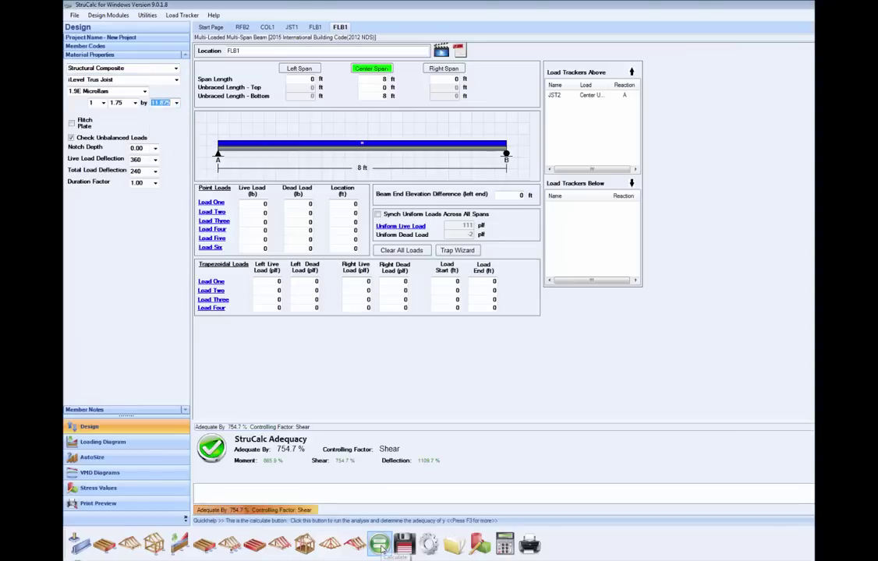
click(404, 546)
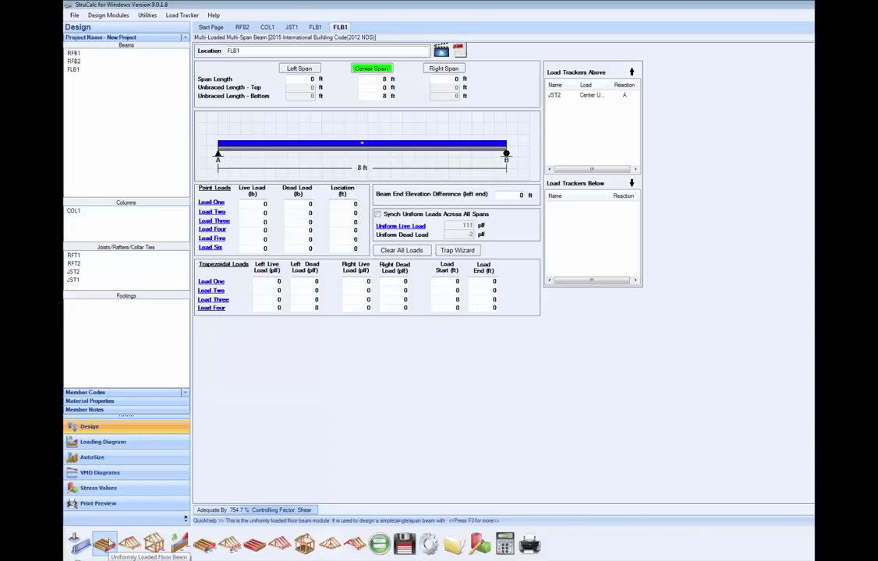
Step: Start a uniformly loaded floor beam named FLB2 with a 16 ft span and a side one tributary width of 1.33 ft
click(104, 543)
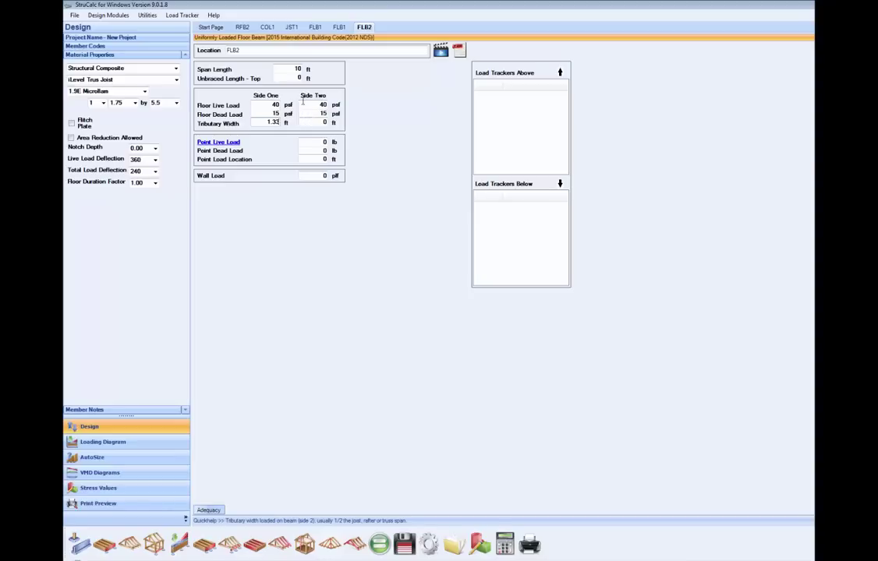
click(304, 68)
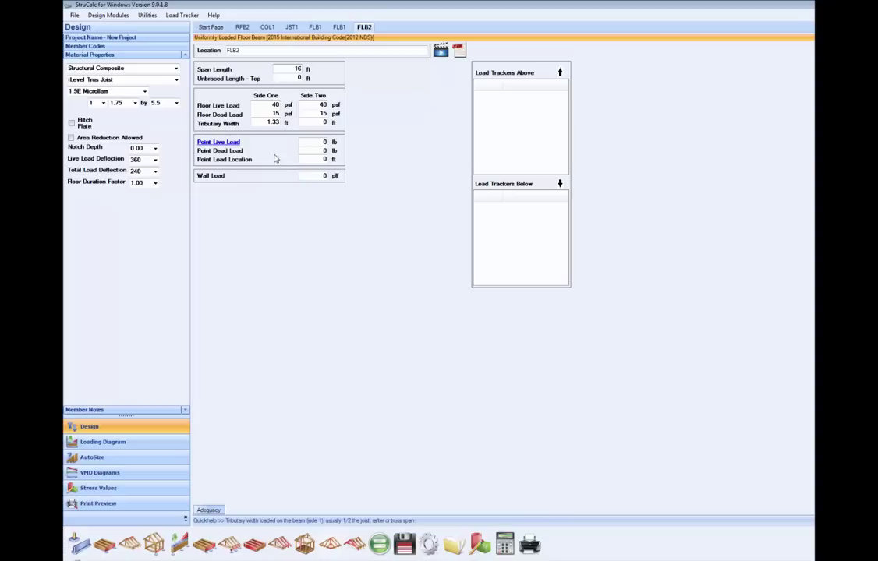
Step: Transfer the support A reaction of beam FLB1 onto beam FLB2 as a point load located at 10 ft
click(232, 144)
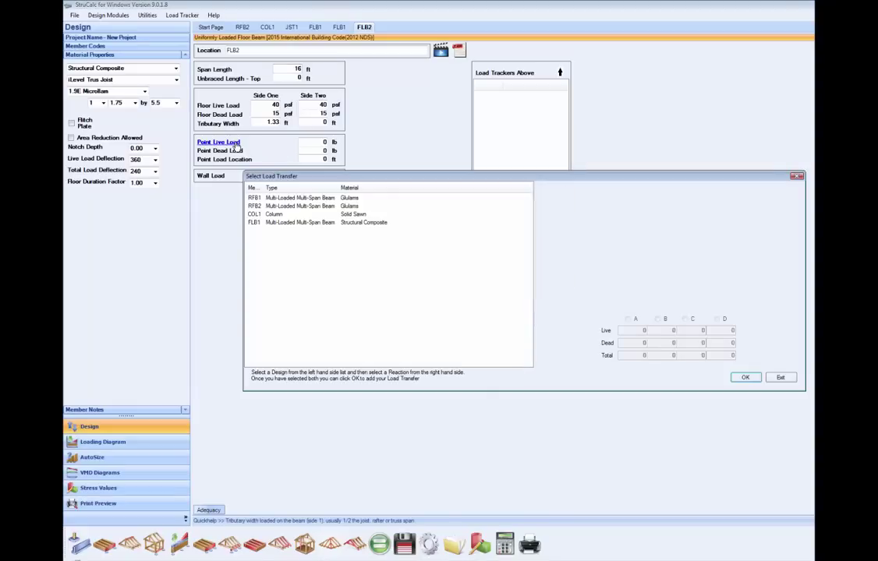
click(255, 223)
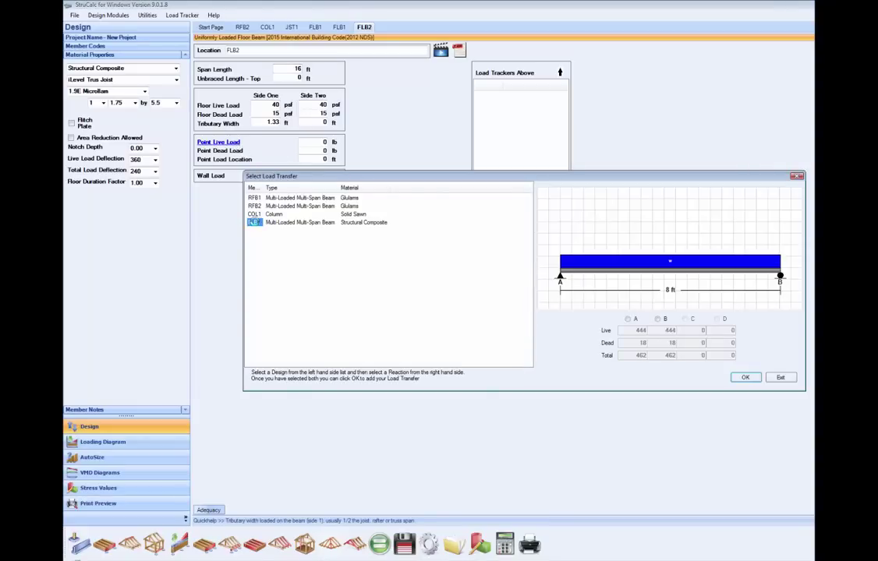
click(629, 320)
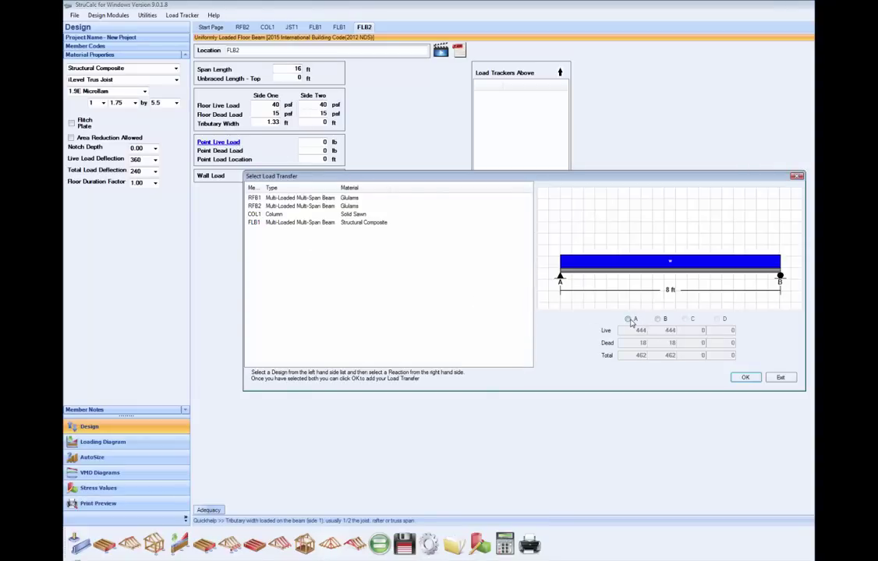
click(744, 377)
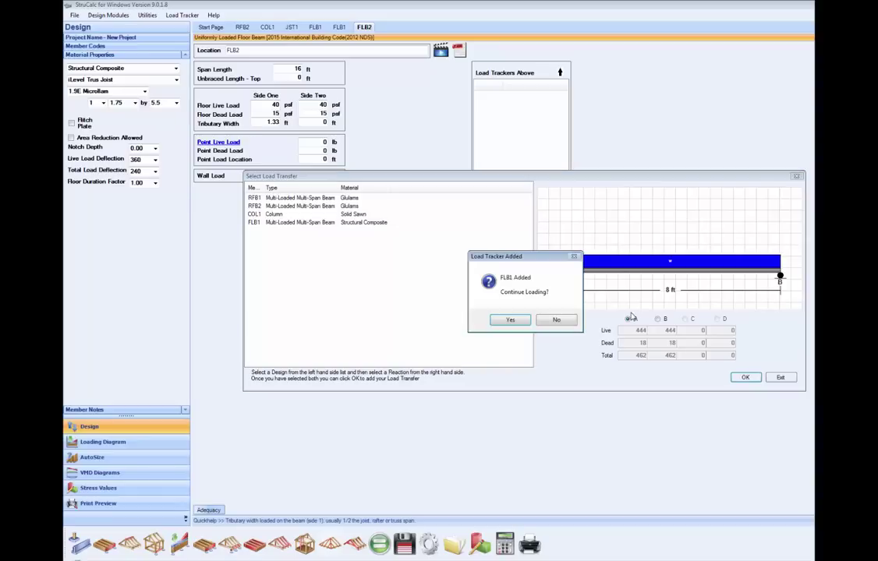
click(566, 323)
click(318, 159)
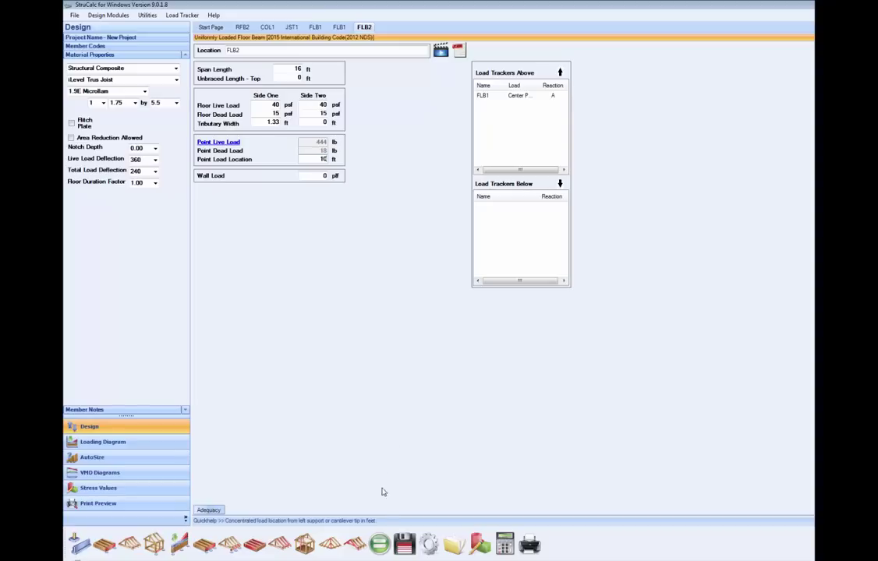
Step: Set beam FLB2's depth to 11.875 in. and calculate its adequacy
click(381, 540)
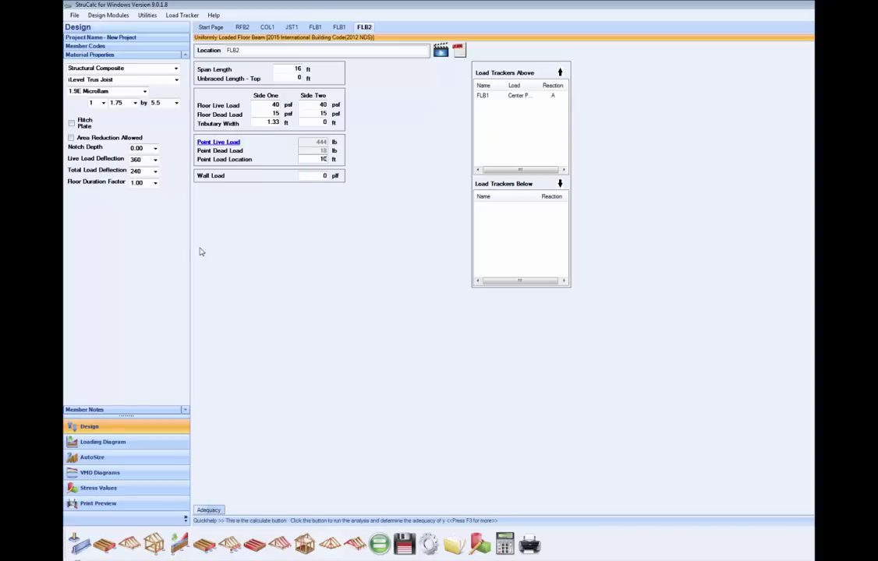
click(176, 103)
click(160, 143)
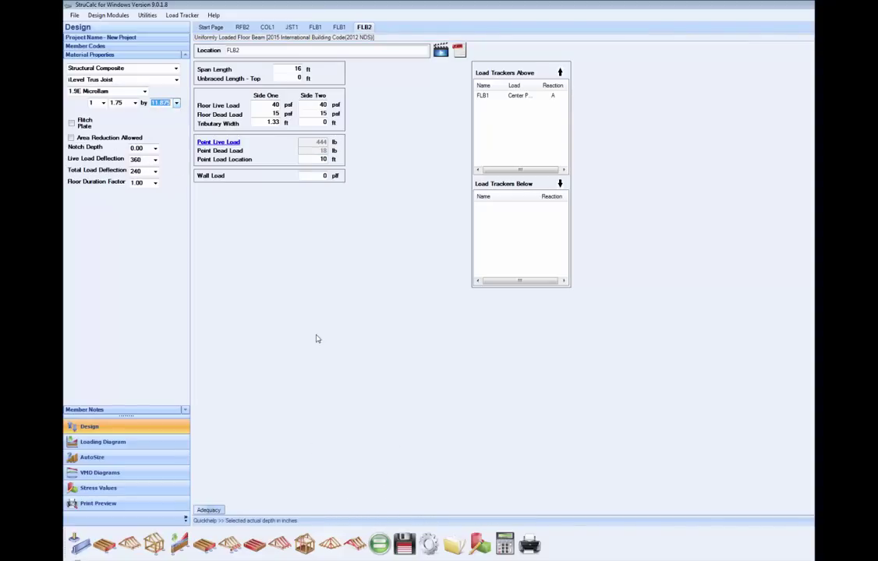
click(378, 544)
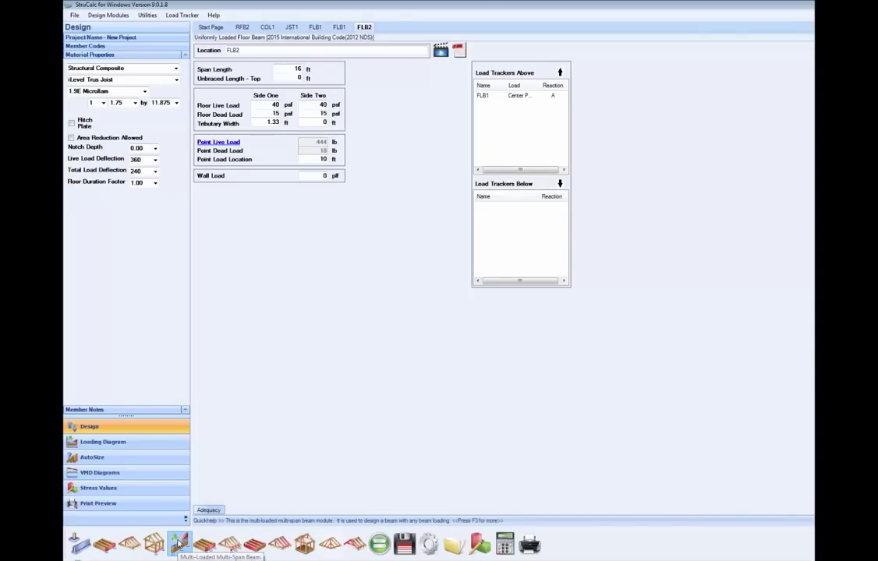
Step: Start a new multi-loaded multi-span beam named FLB3 with a 12 ft center span and a 14 ft right span
click(179, 543)
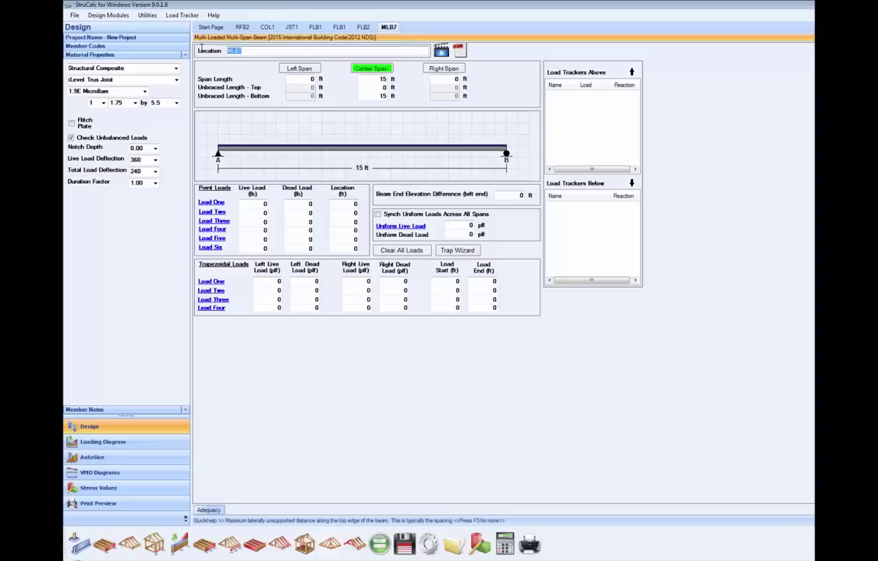
text(FLB3)
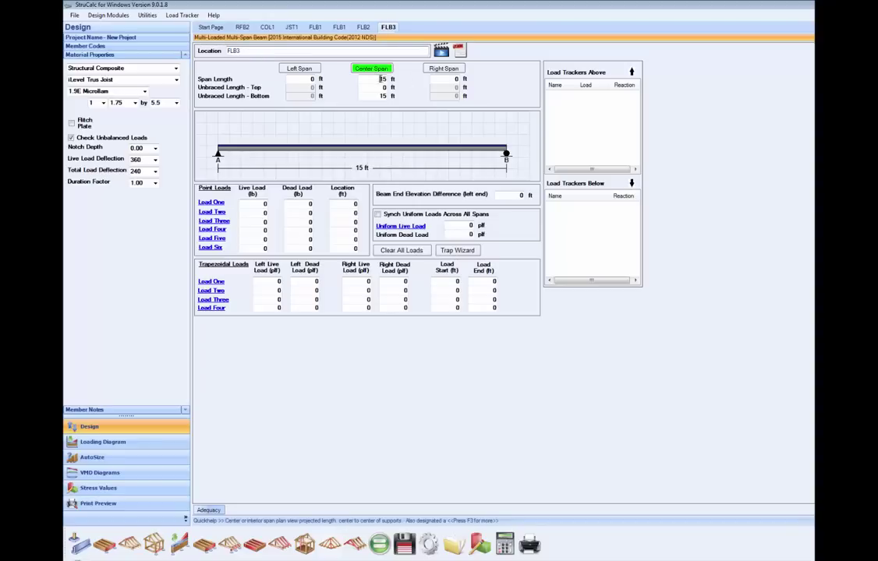
key(Tab)
text(12)
click(464, 79)
text(14)
key(Tab)
click(387, 70)
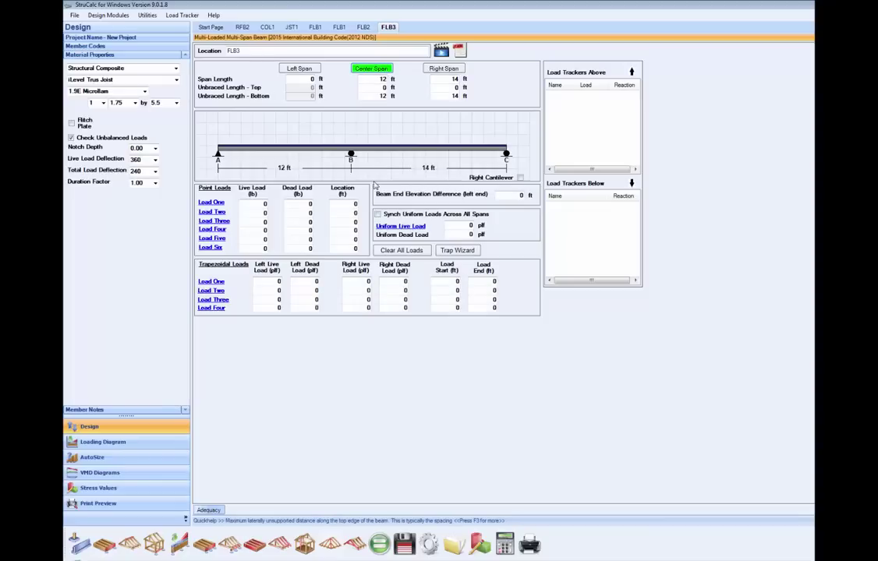
Step: Transfer the support B reaction of joist JST1 onto beam FLB3's center span as its uniform load
click(400, 227)
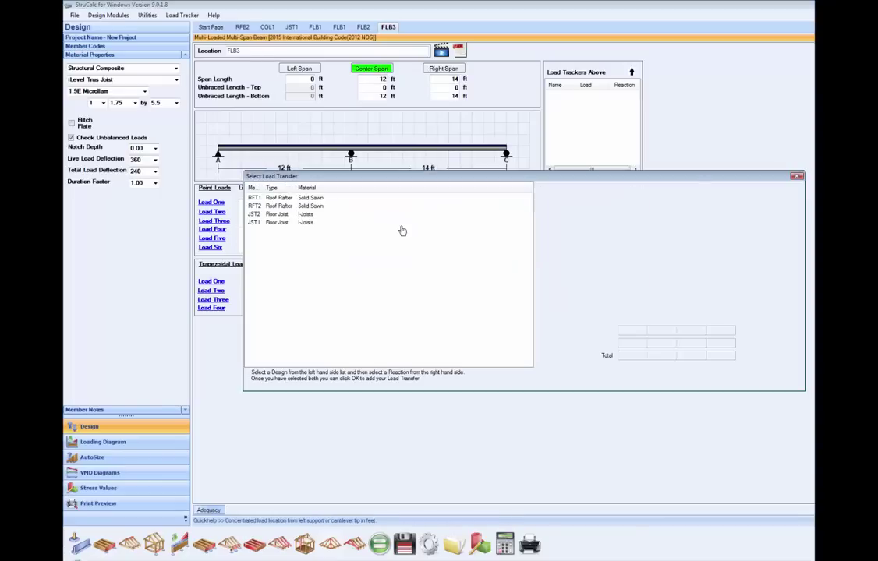
click(255, 223)
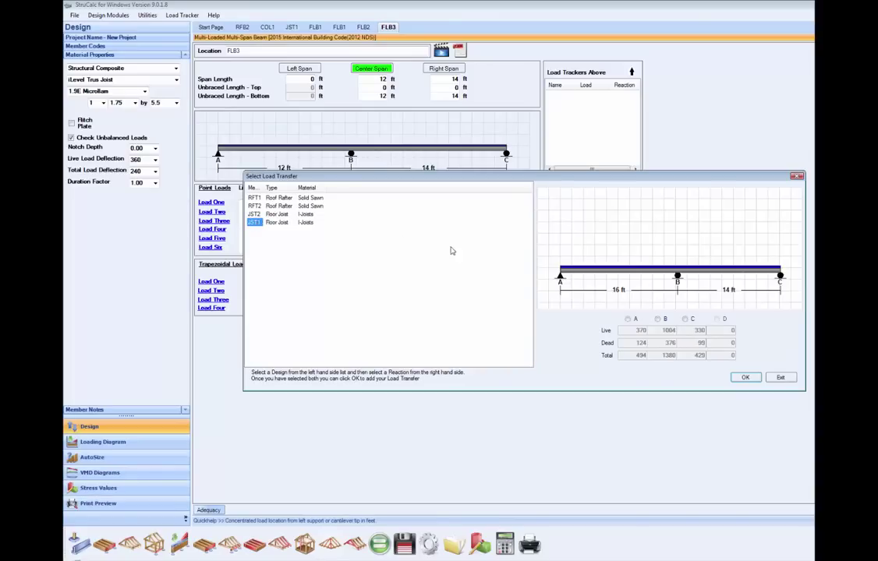
click(657, 320)
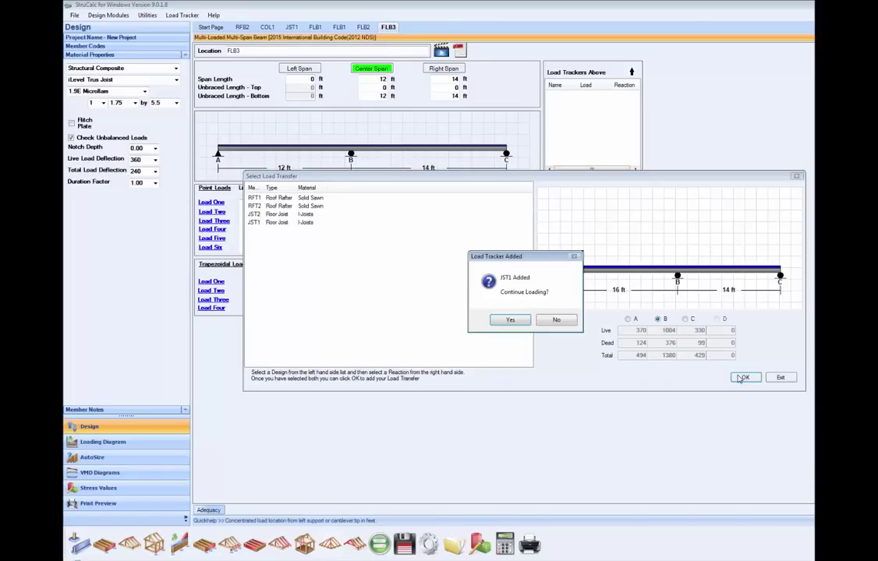
click(569, 321)
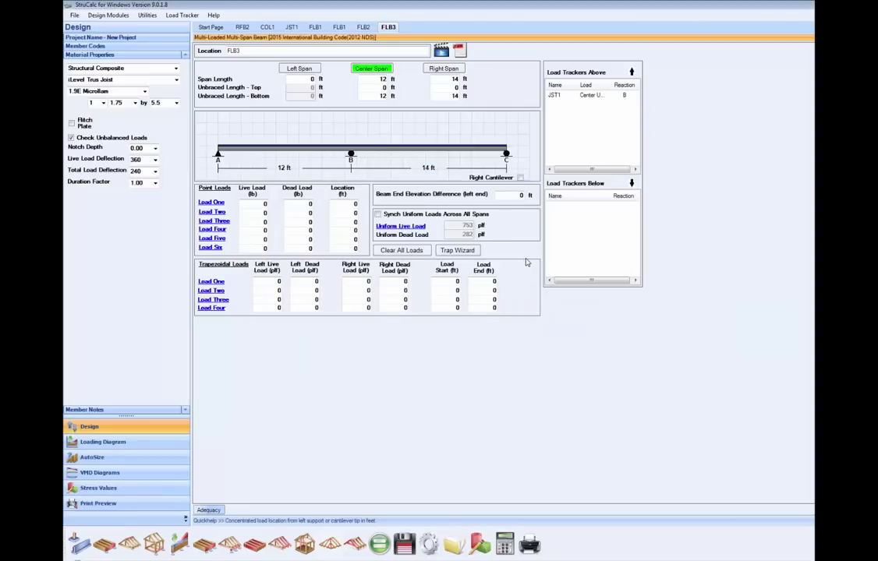
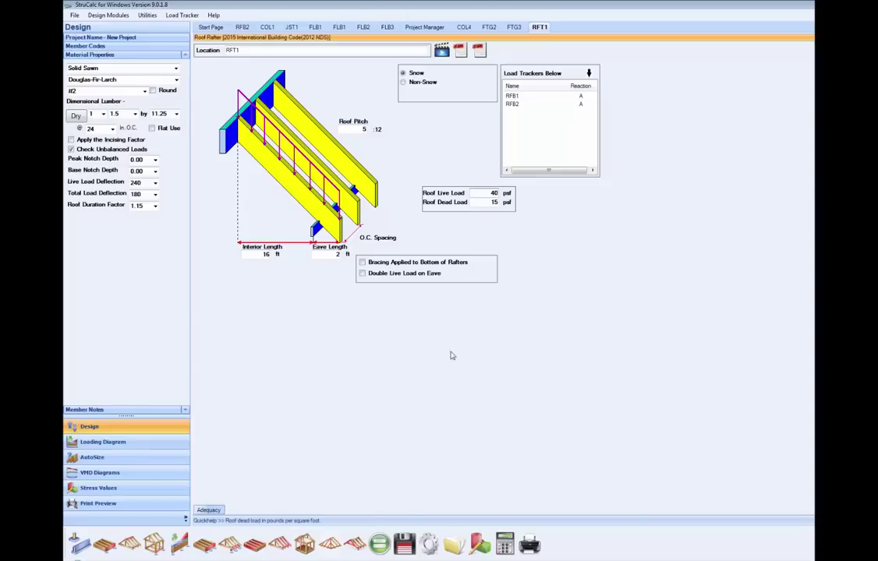
Step: Set rafter RFT1's on-center spacing to 16 in., calculate its adequacy and save it over the existing member
click(378, 545)
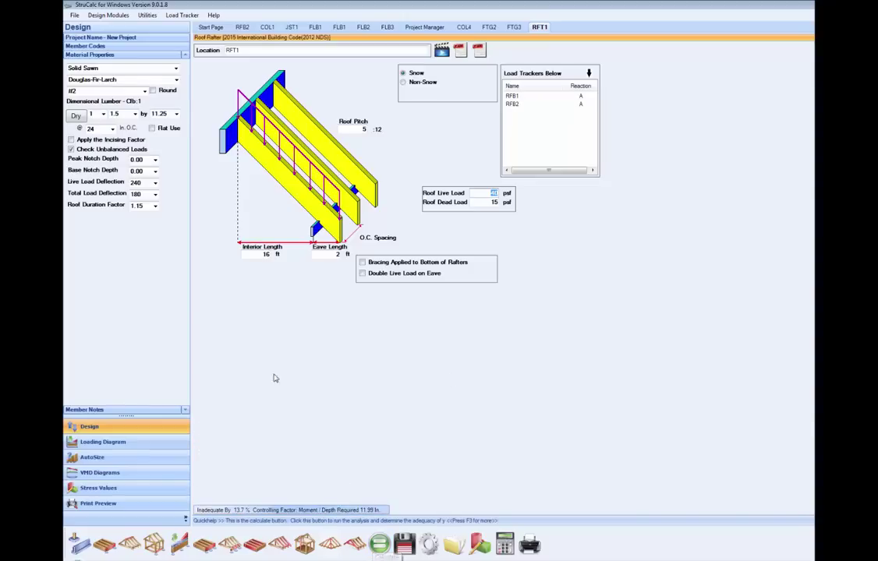
click(112, 129)
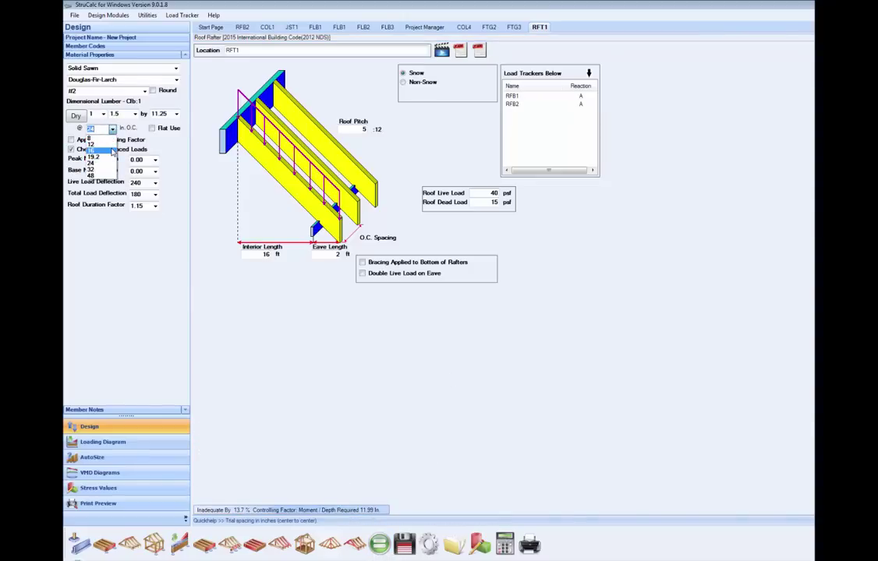
click(91, 143)
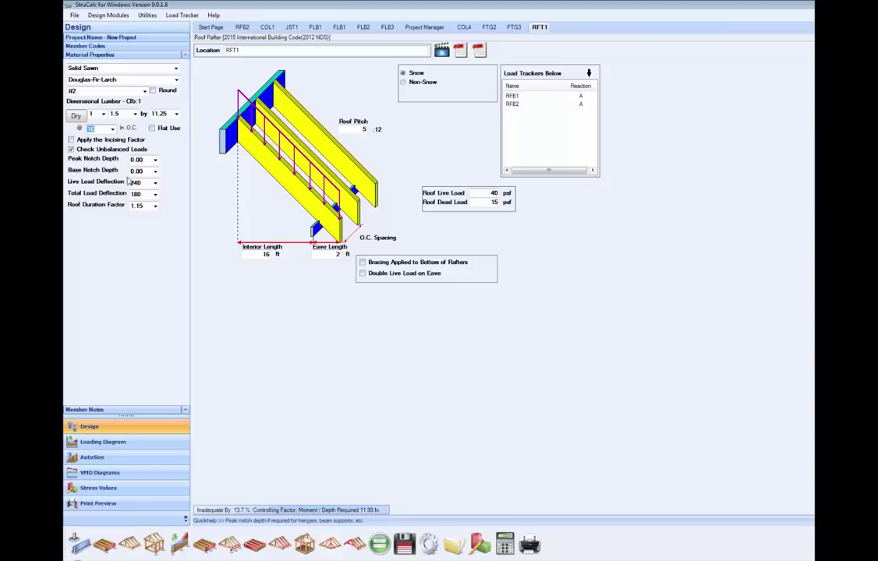
click(378, 543)
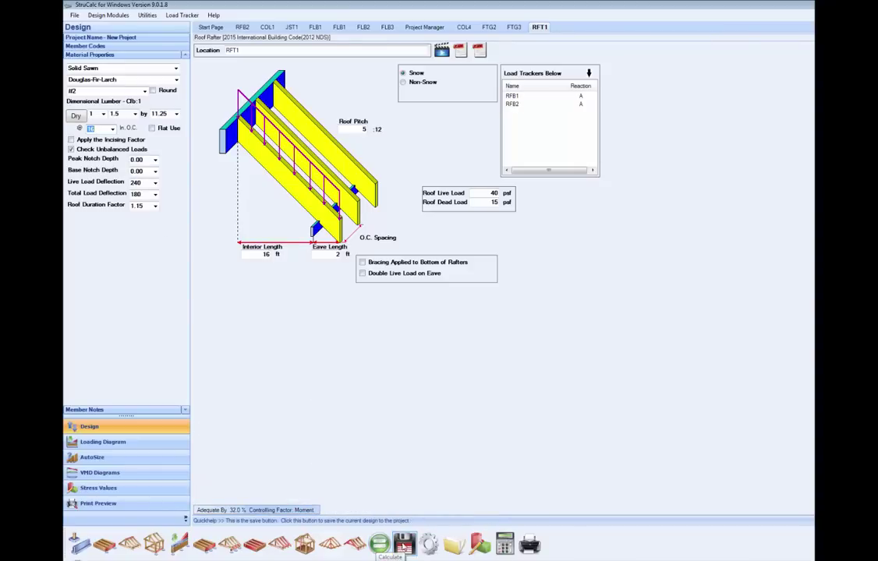
click(405, 546)
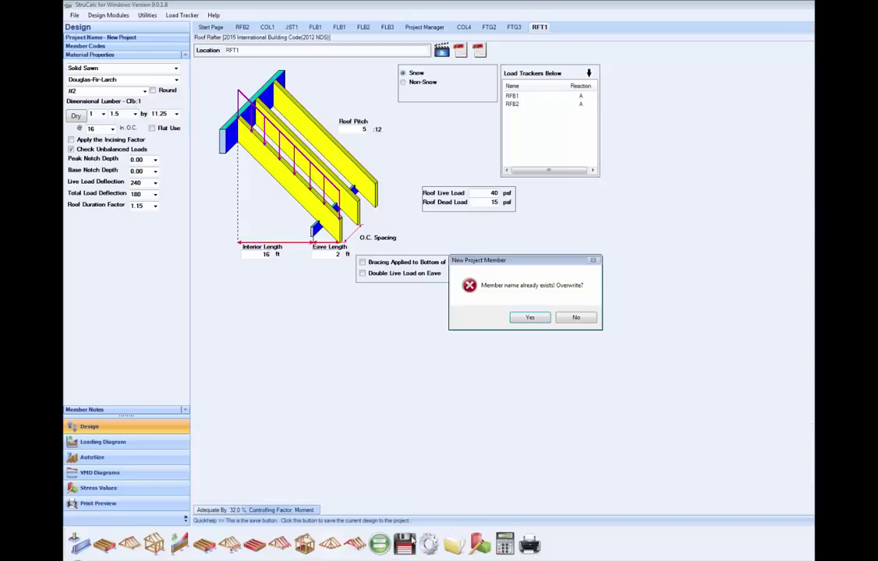
click(548, 317)
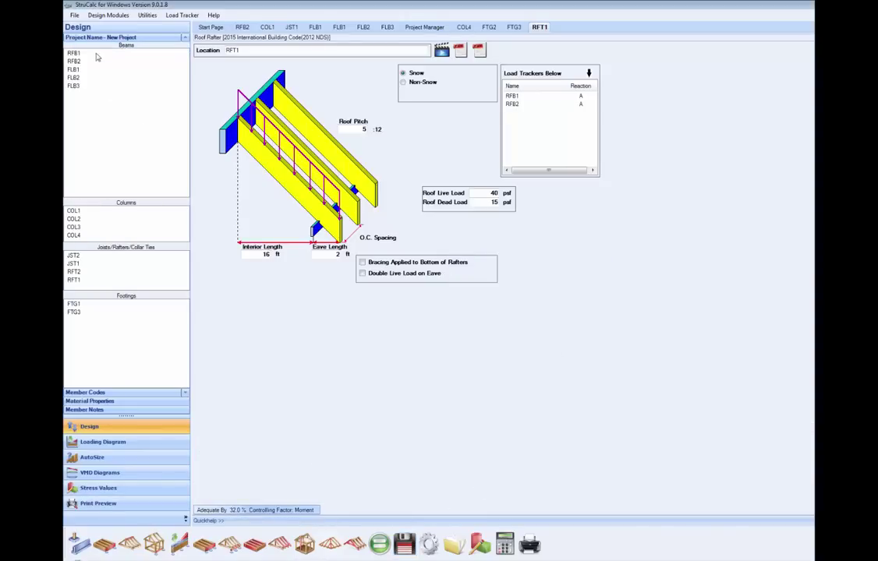
Step: Set rafter RFT2's roof live load to 40 psf, calculate its adequacy and save it over the existing member
click(74, 271)
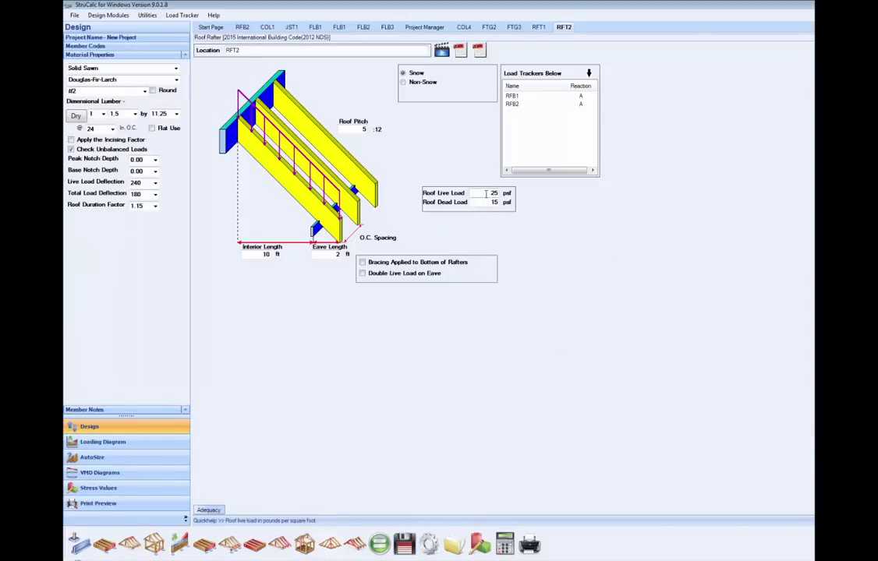
click(380, 544)
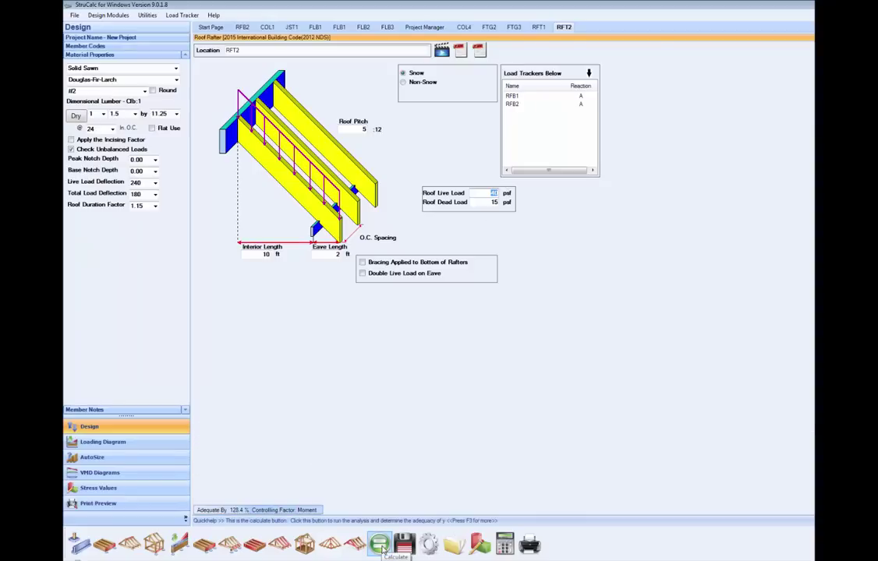
click(403, 544)
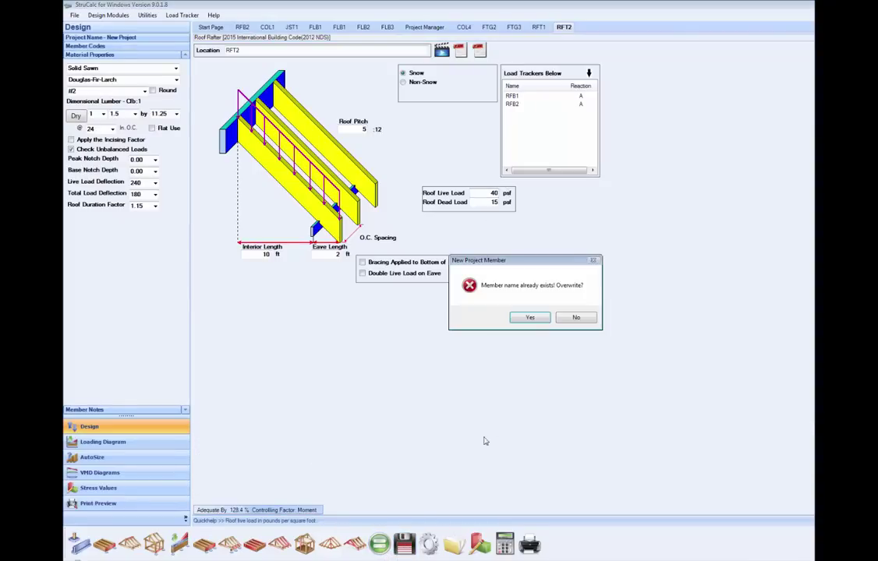
click(530, 318)
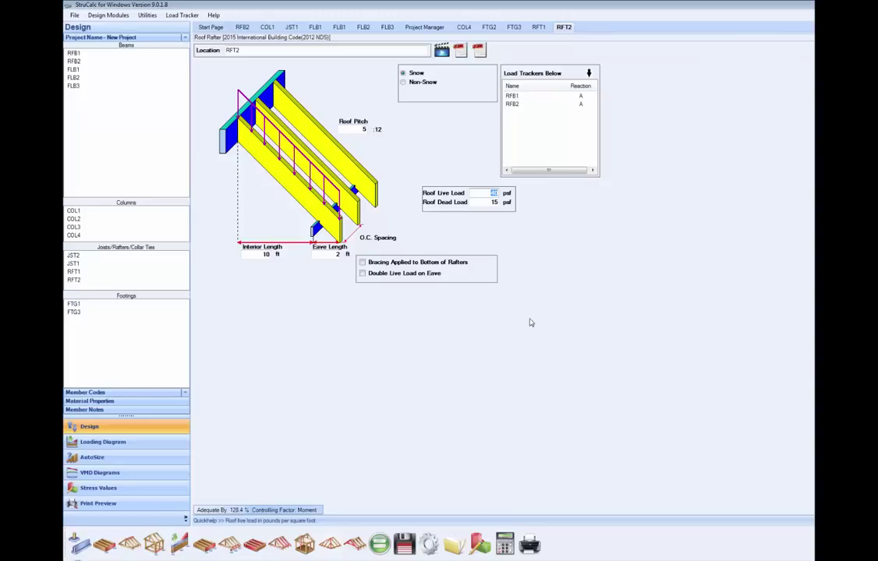
Step: Recalculate beam RFB1, auto-size it to a 5.5 by 13.5 glulam in grade 24F-V4 and save it over the existing member
click(74, 54)
double_click(74, 55)
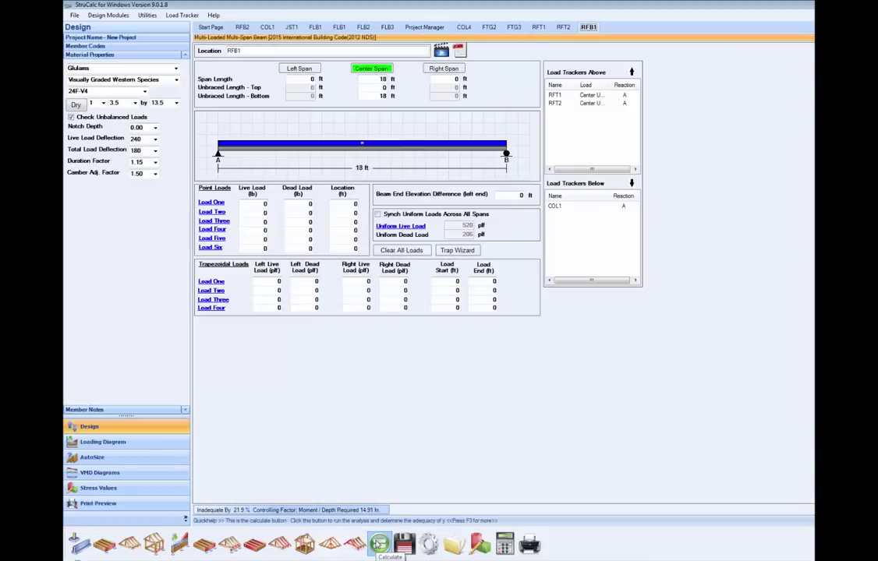
click(380, 544)
click(164, 461)
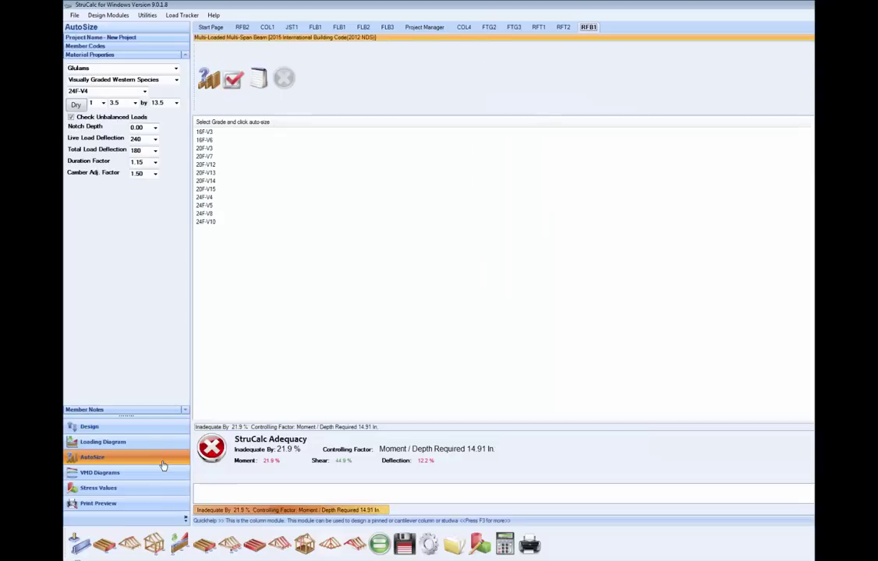
double_click(205, 198)
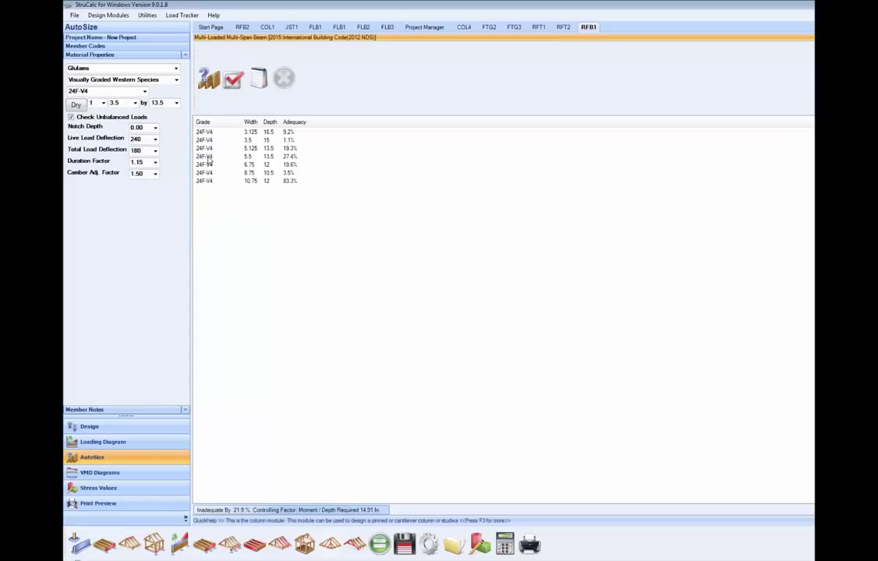
click(208, 157)
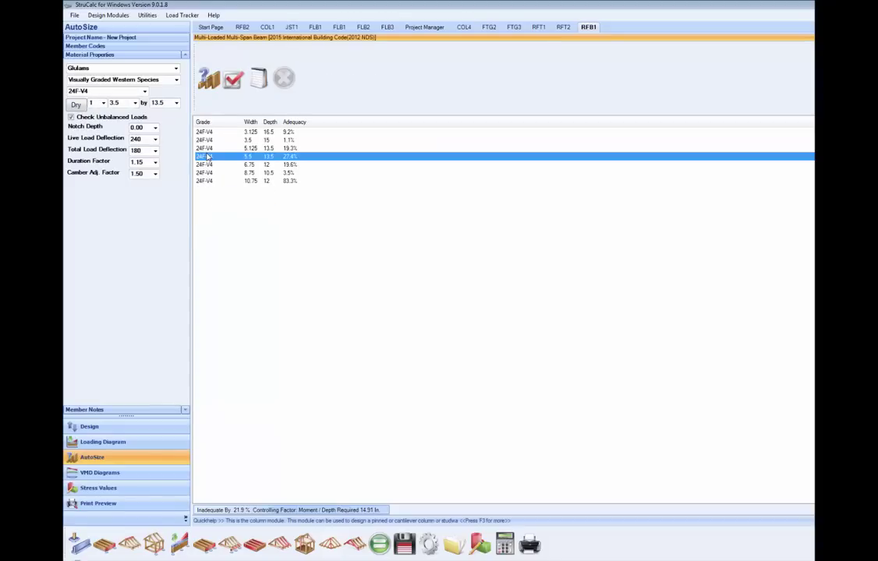
double_click(207, 157)
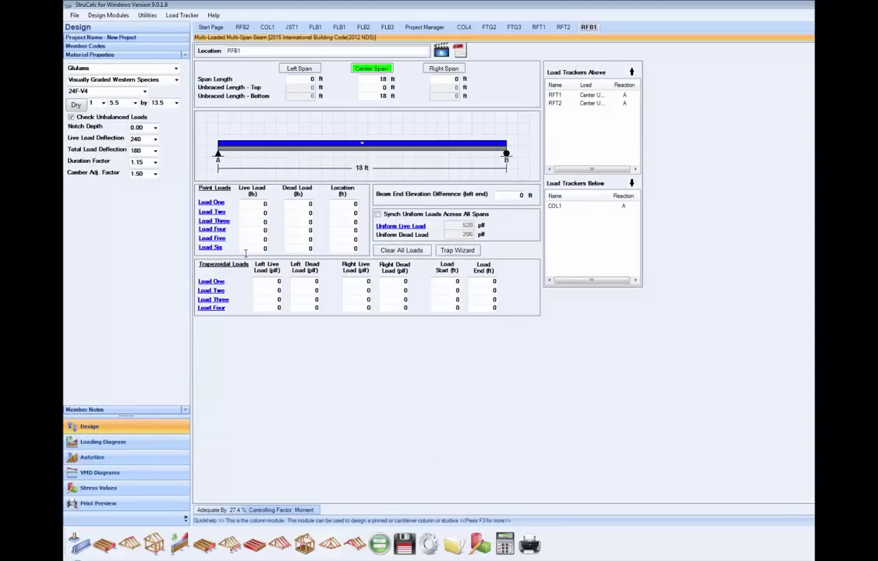
click(403, 544)
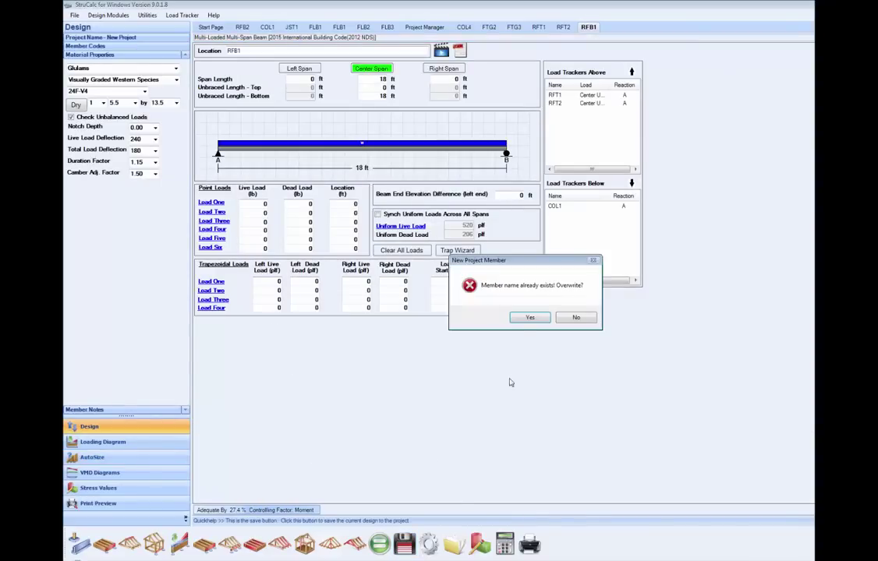
click(528, 318)
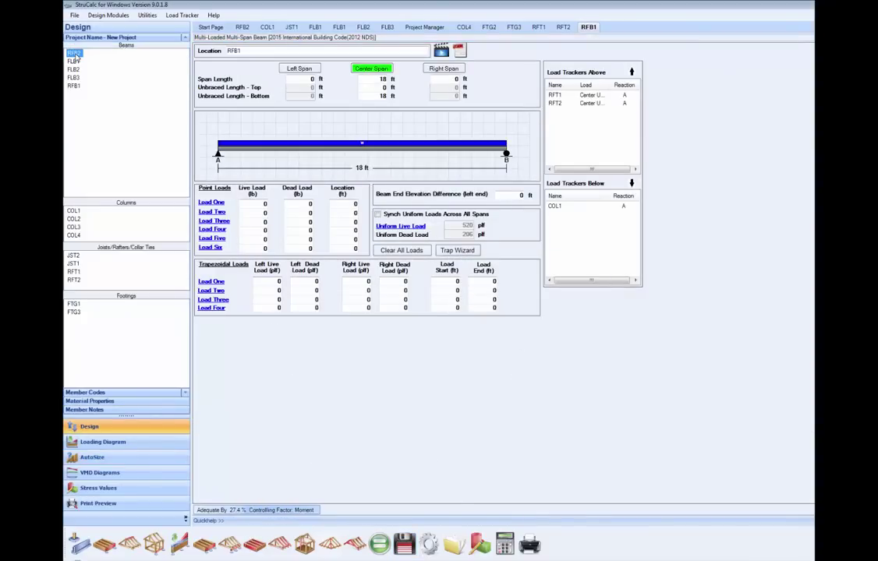
Step: Set roof beam RFB2's glulam depth to 15 in., calculate its adequacy and save it over the existing member
double_click(74, 54)
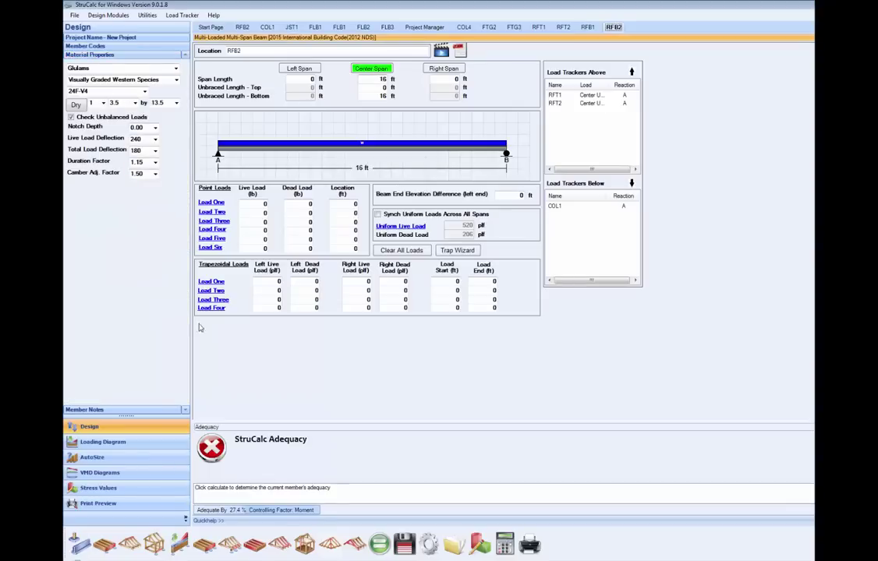
click(378, 544)
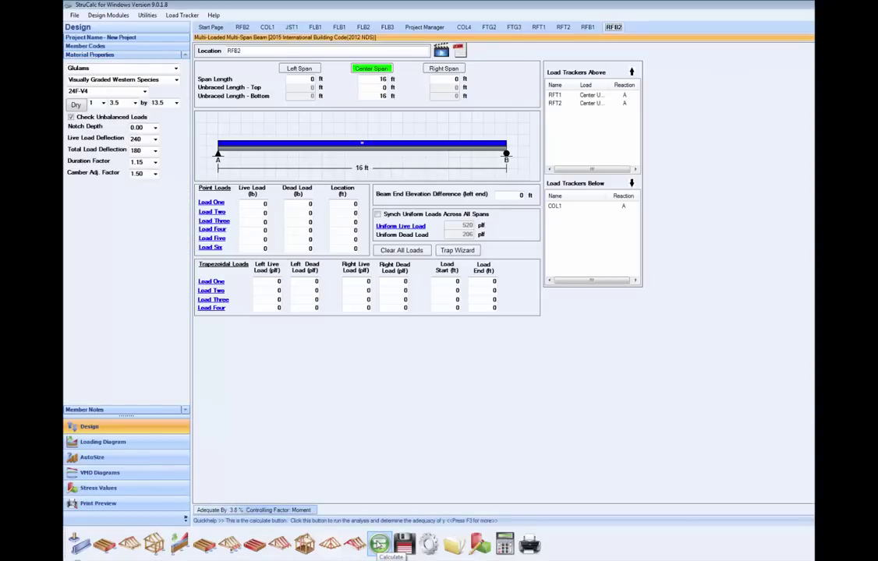
click(159, 103)
click(168, 119)
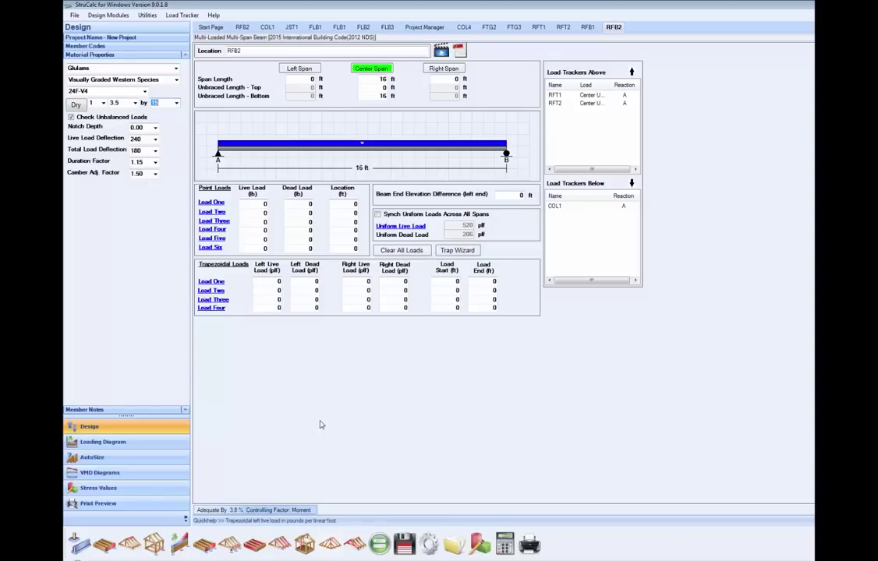
click(379, 544)
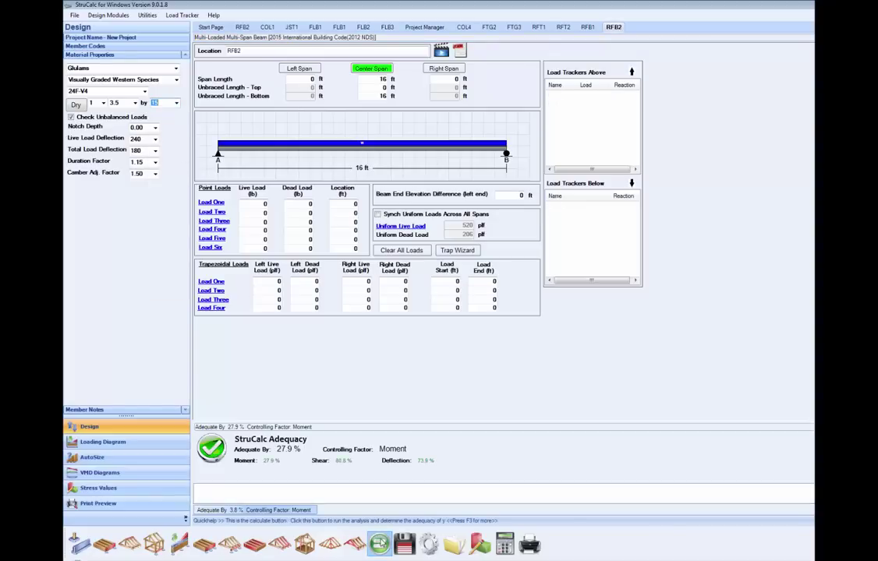
click(405, 546)
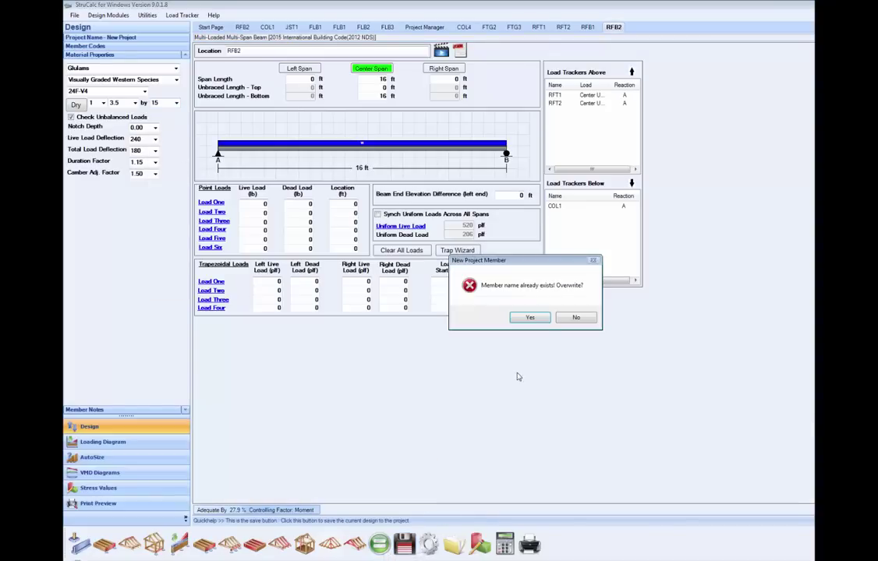
click(530, 318)
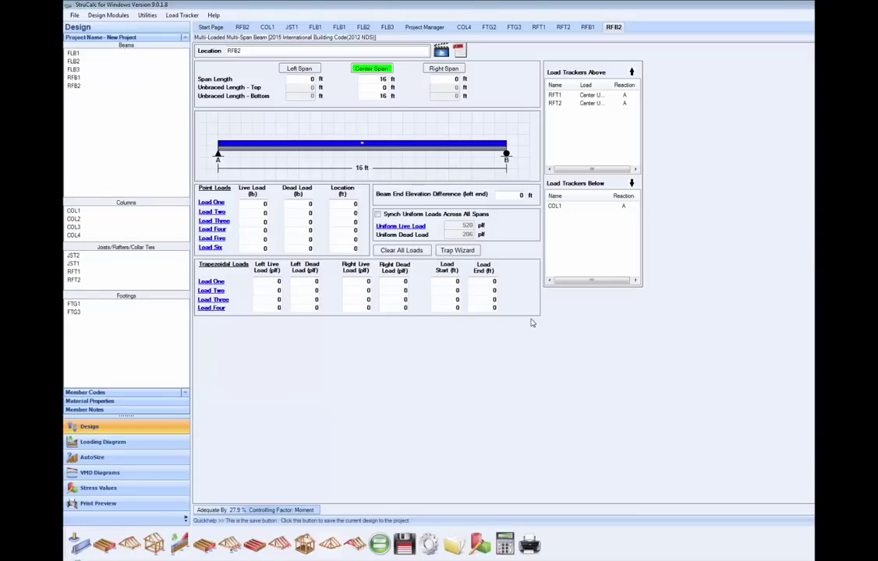
Step: Recalculate column COL1, auto-size it to a 5.5 by 7.5 post in grade #2 and save it over the existing member
click(74, 211)
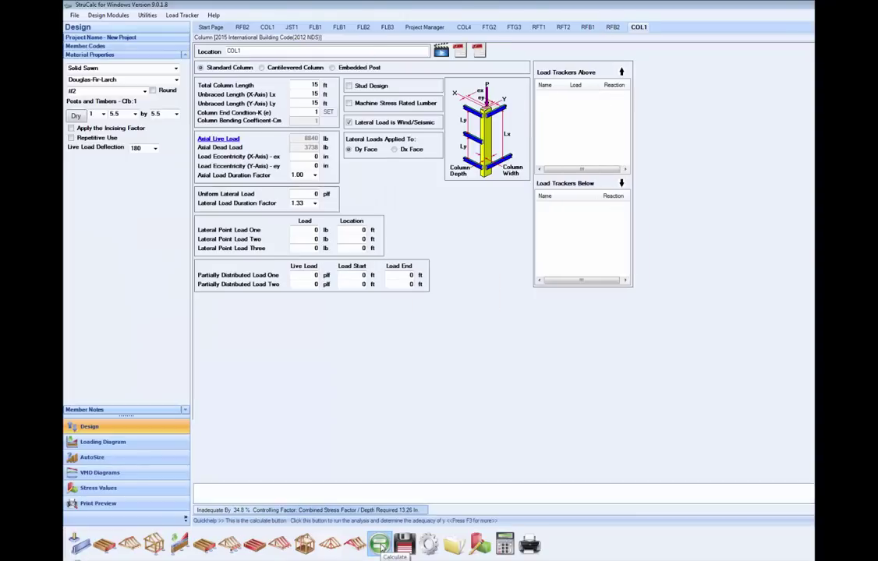
click(379, 544)
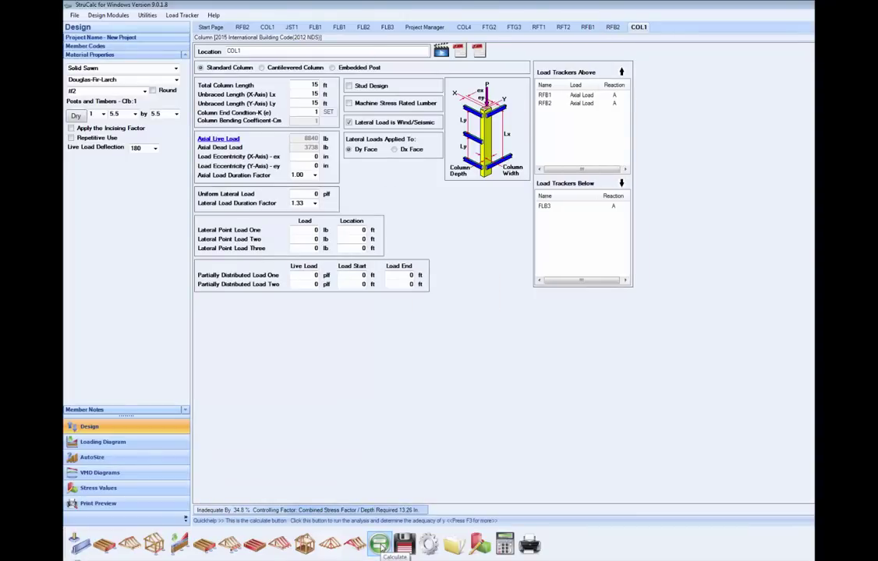
click(124, 457)
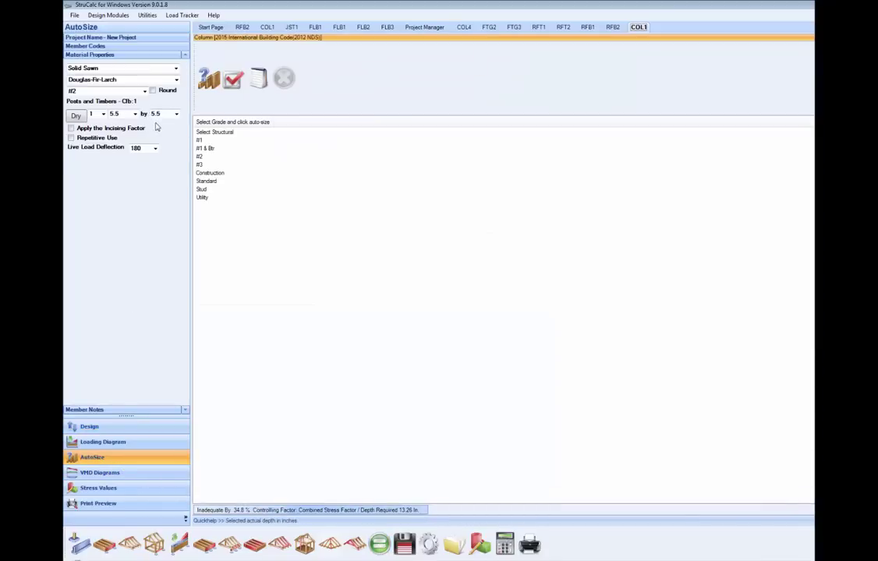
click(199, 158)
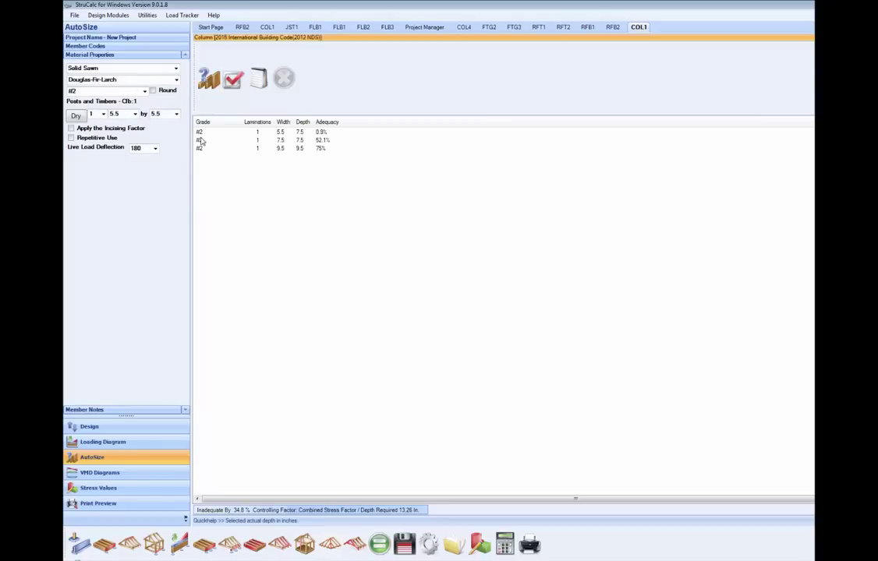
double_click(199, 133)
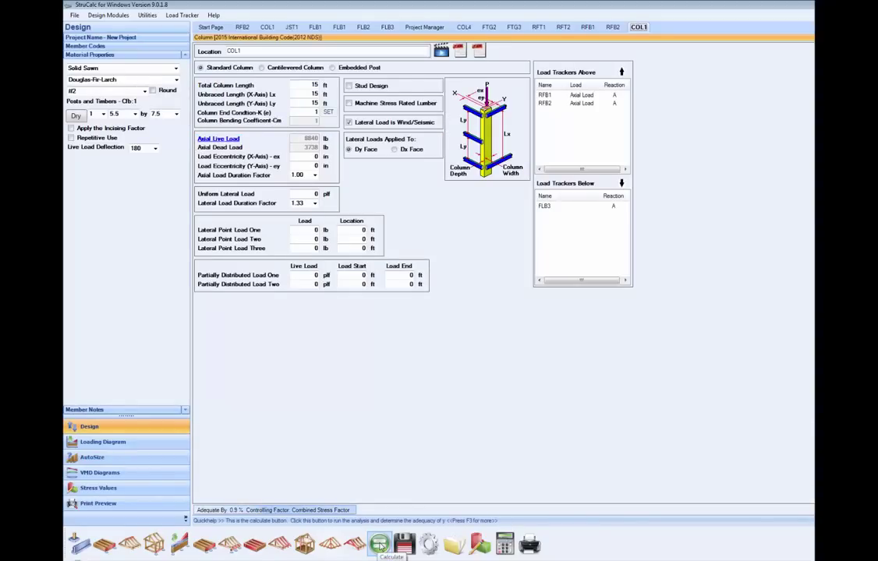
click(379, 545)
click(414, 549)
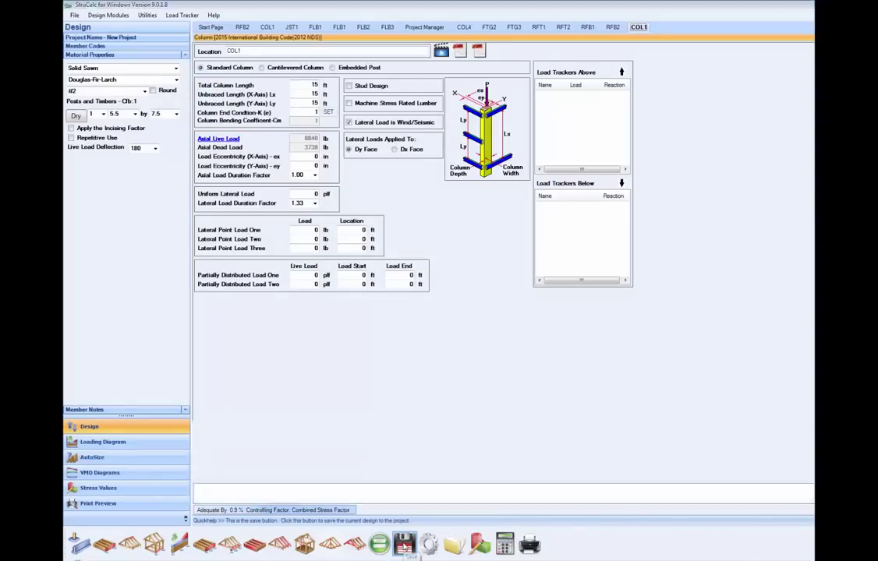
click(530, 318)
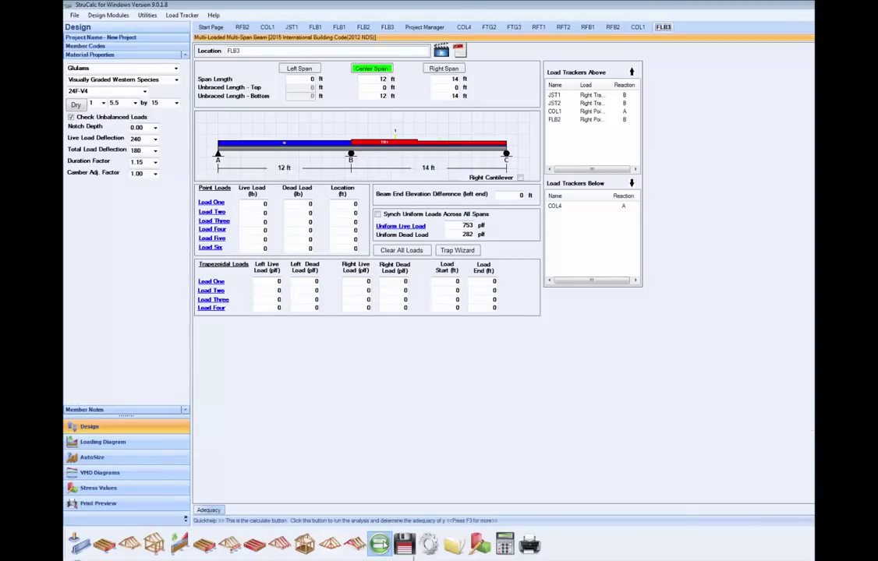
Step: Calculate floor beam FLB3's adequacy with the updated loads and save it over the existing member
click(380, 544)
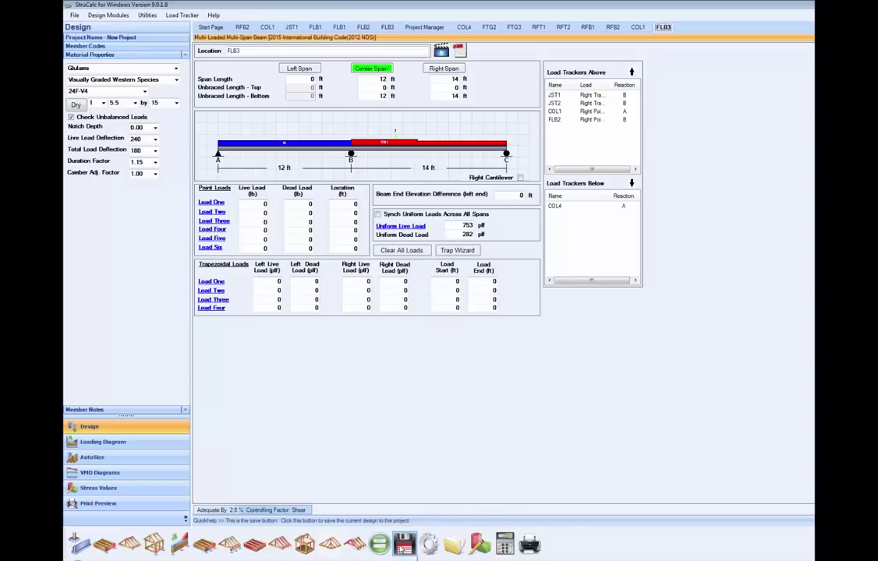
click(379, 545)
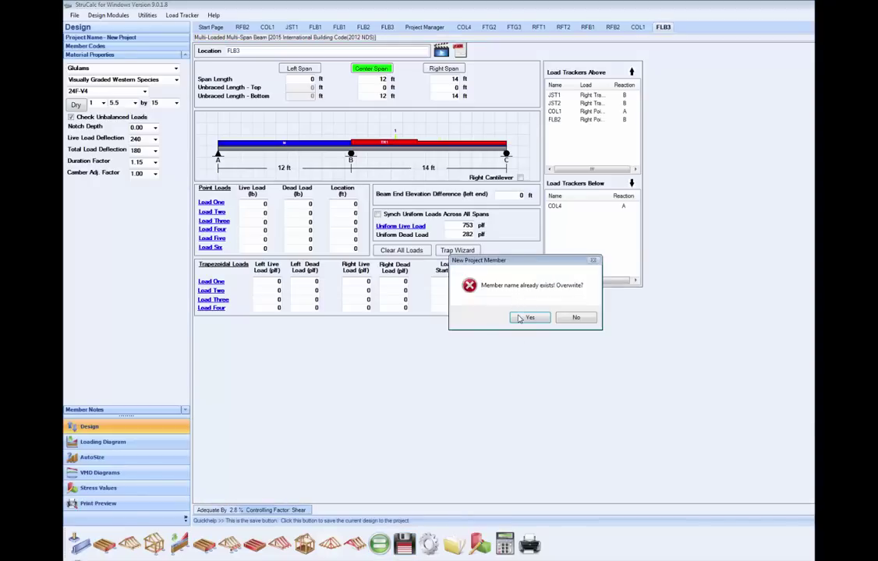
key(Return)
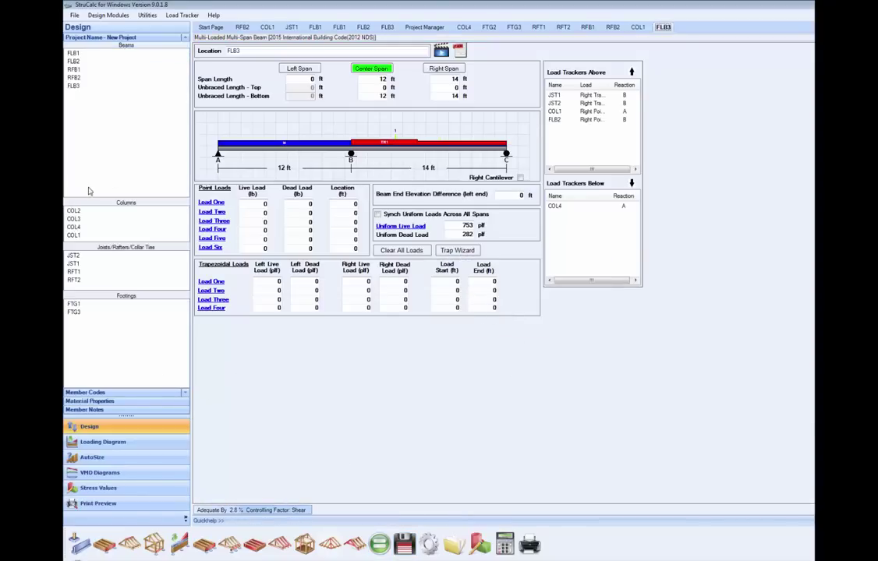
Step: Recalculate columns COL2, COL3 and COL4 in turn and save each over its existing member
click(76, 211)
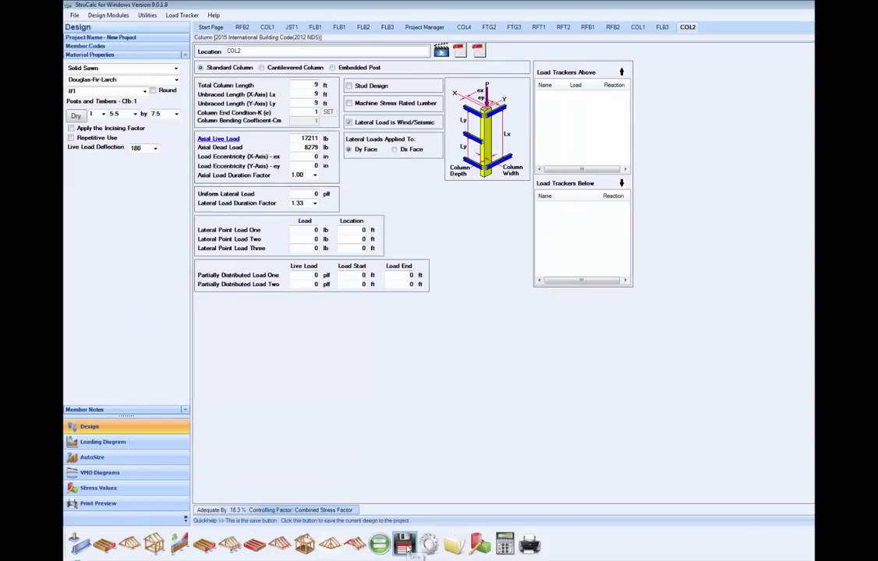
click(404, 545)
double_click(73, 211)
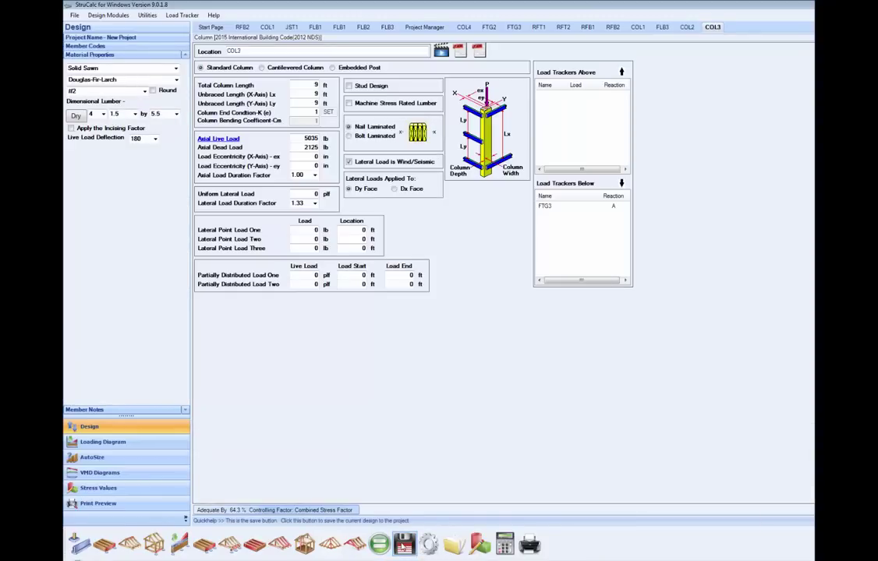
click(404, 546)
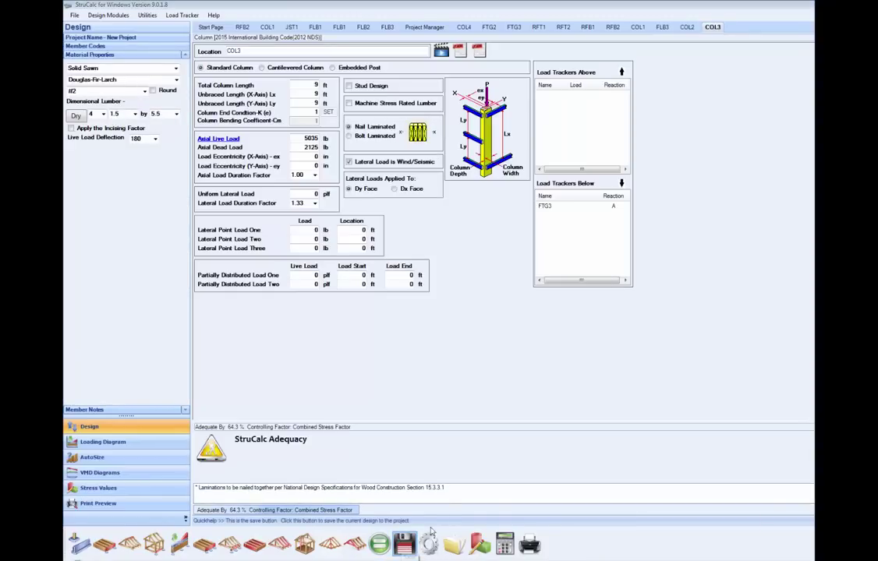
click(533, 317)
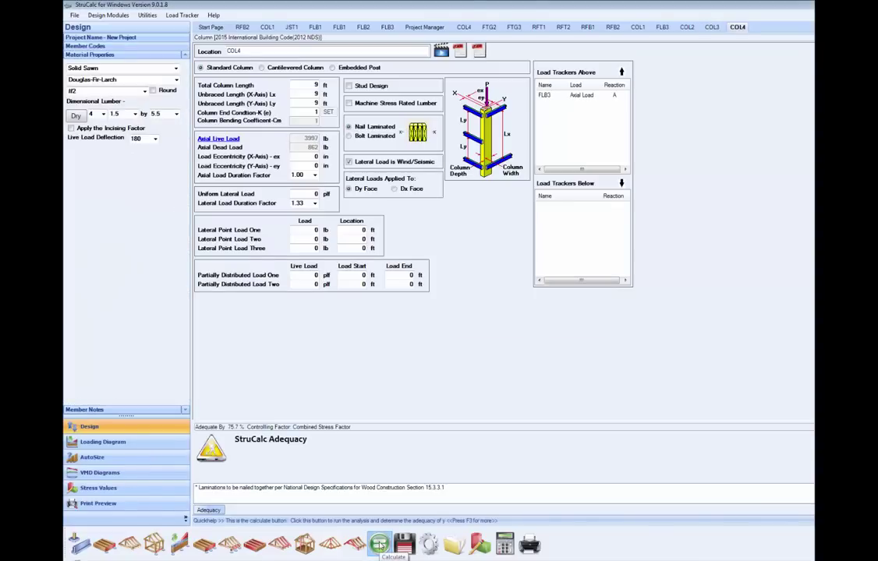
click(404, 545)
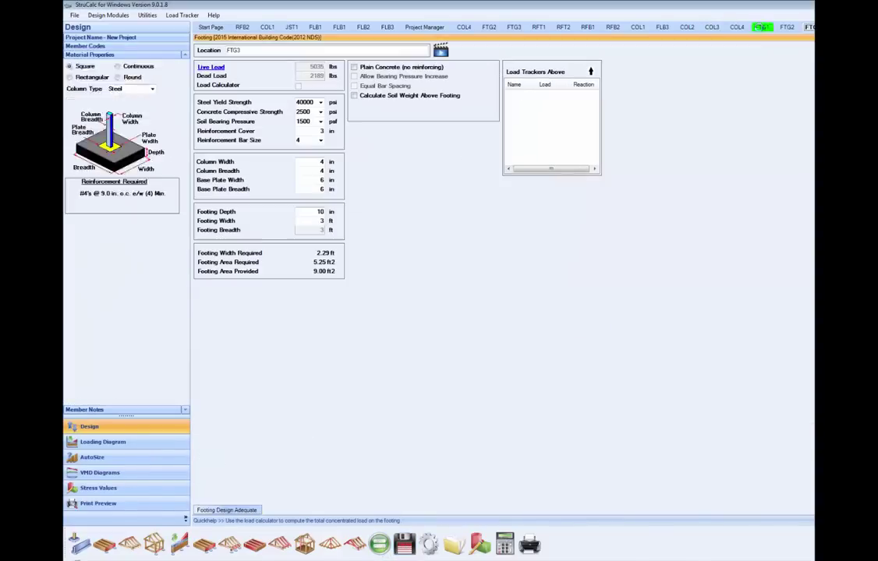
Step: Recalculate footings FTG1 and FTG2 and save footing FTG2 to the project
click(379, 543)
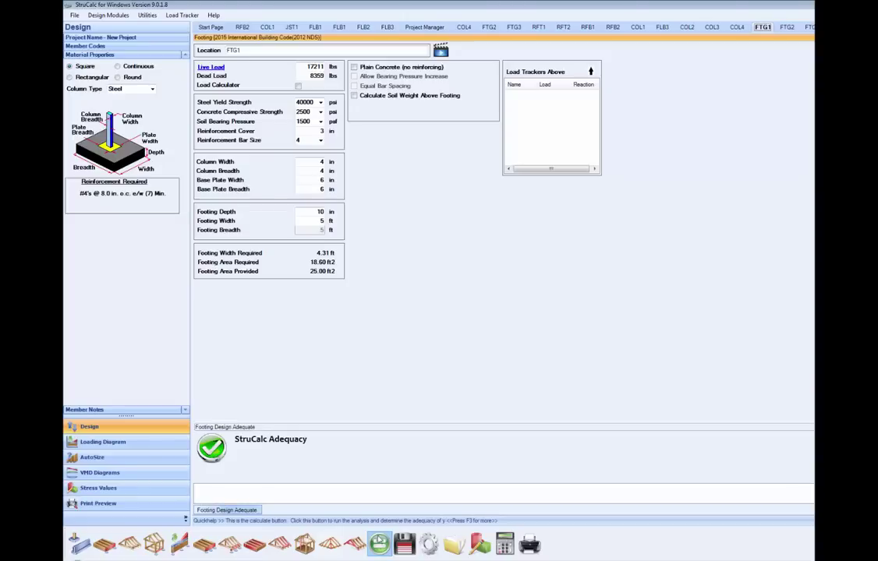
click(787, 28)
click(379, 543)
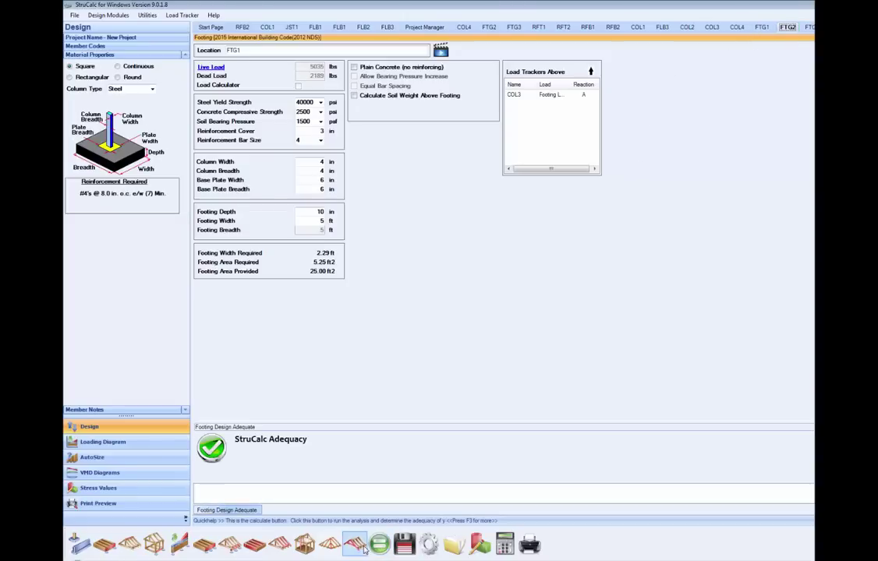
click(403, 546)
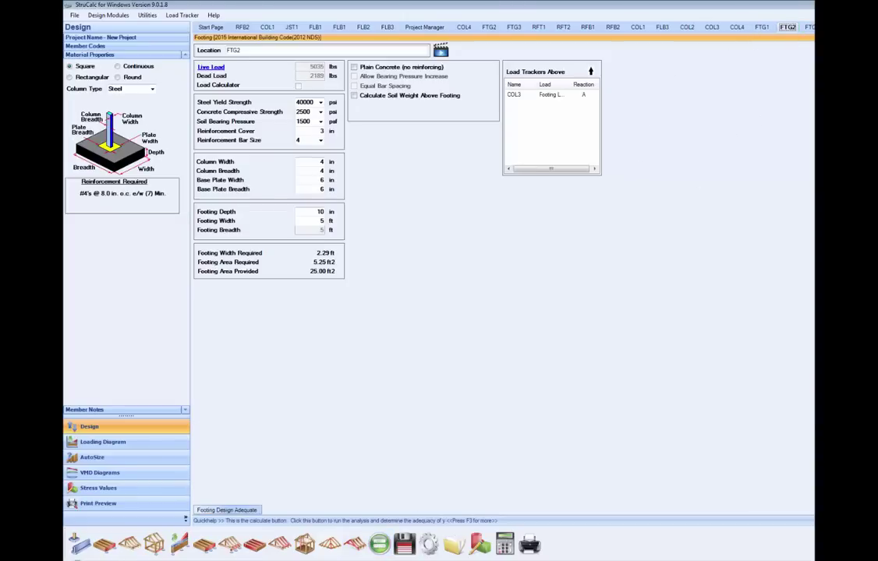
click(379, 543)
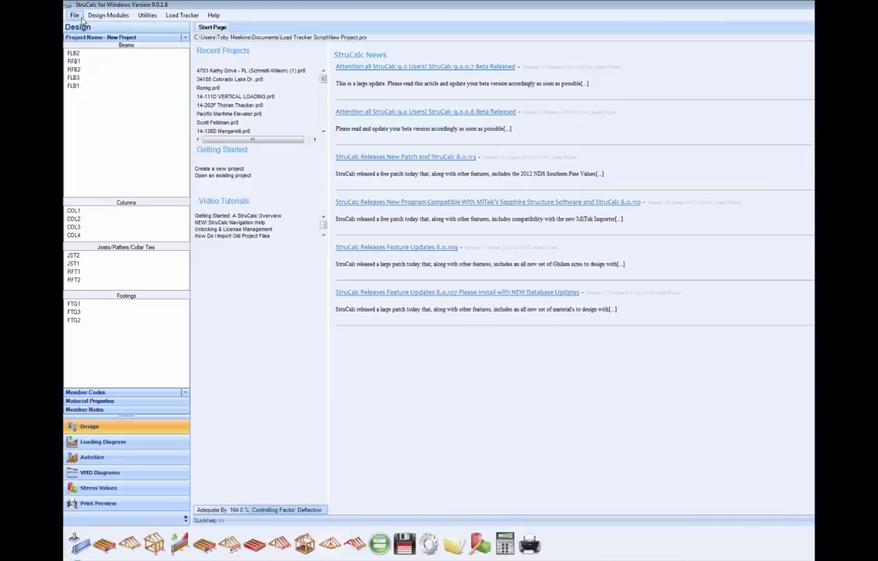
Step: Review the filters for printing the whole project and close them without printing
click(75, 16)
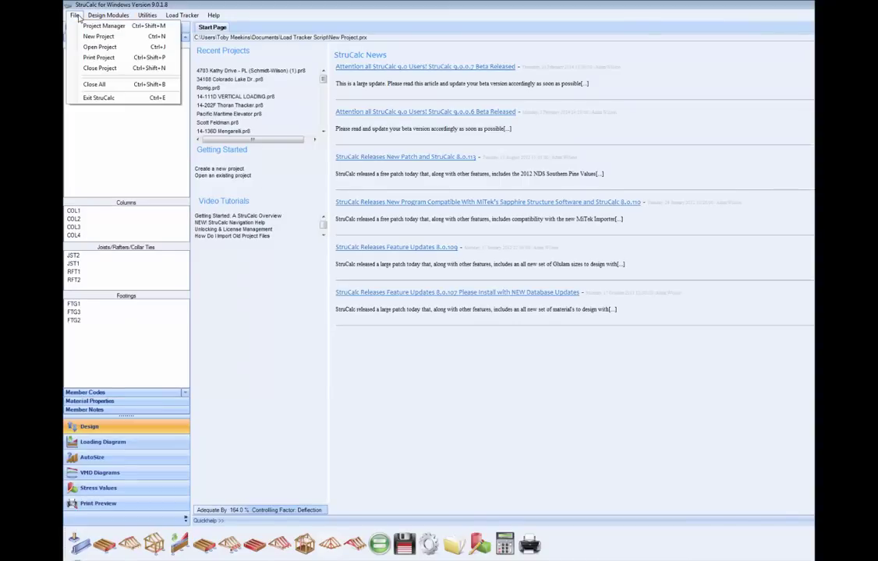
click(88, 59)
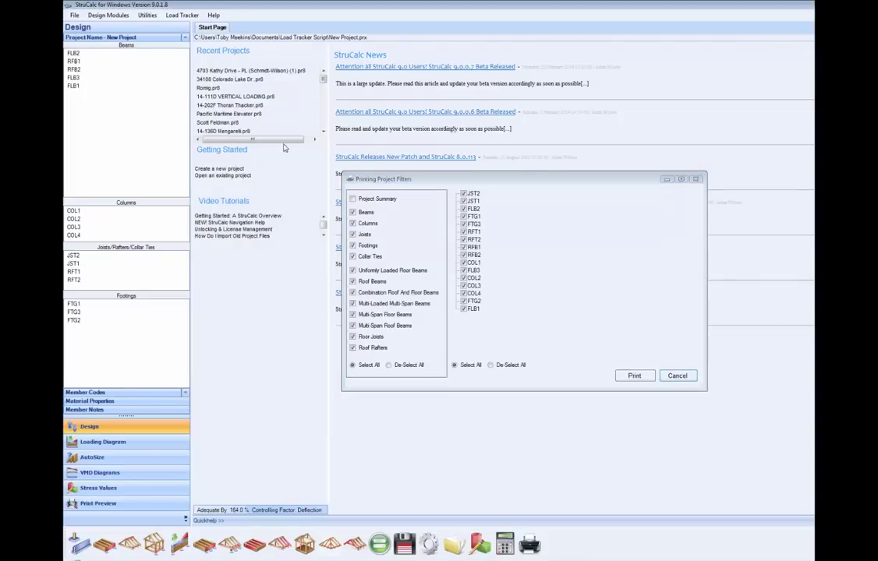
click(675, 376)
Step: Generate the Load Tracker summary report and examine the members' transferred loads on its first page
click(179, 15)
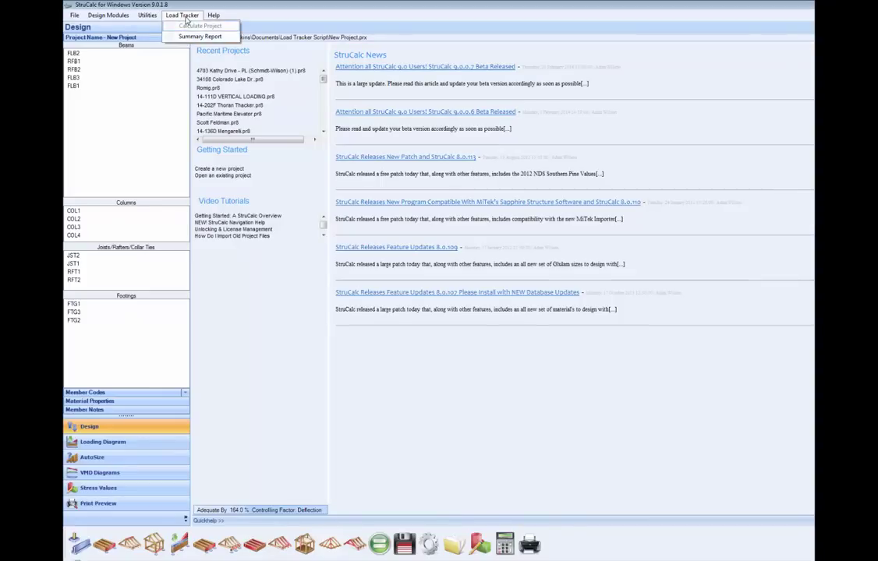
click(190, 37)
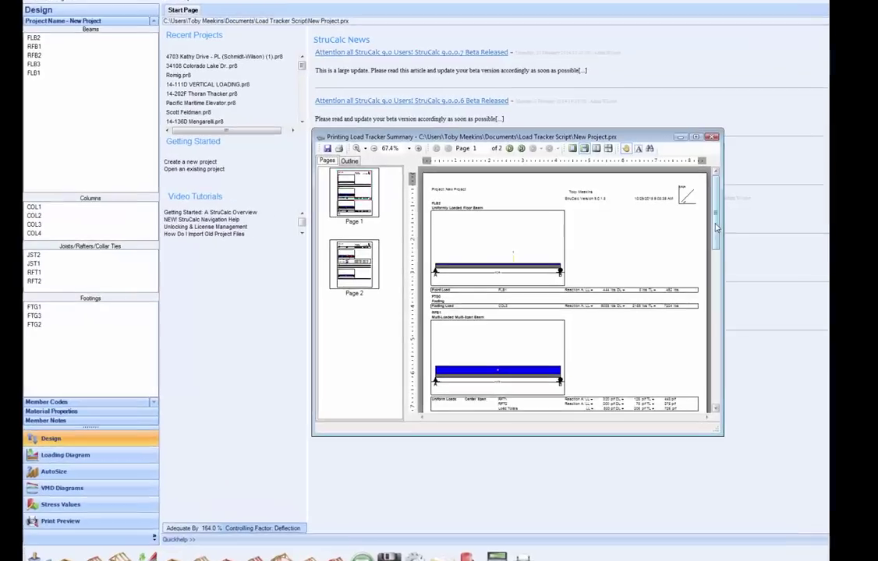
mouse_move(717, 231)
mouse_down()
mouse_move(750, 272)
mouse_move(747, 281)
mouse_move(746, 215)
mouse_move(777, 201)
mouse_up()
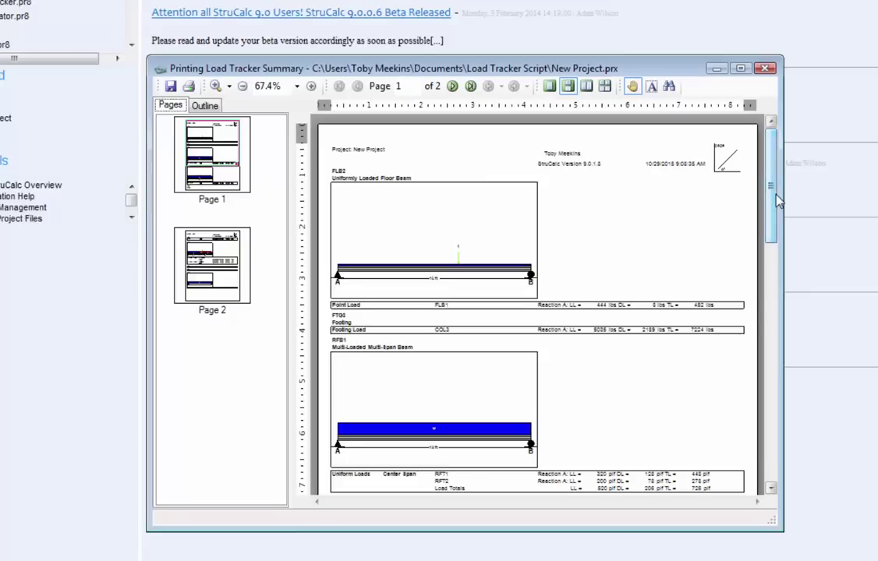